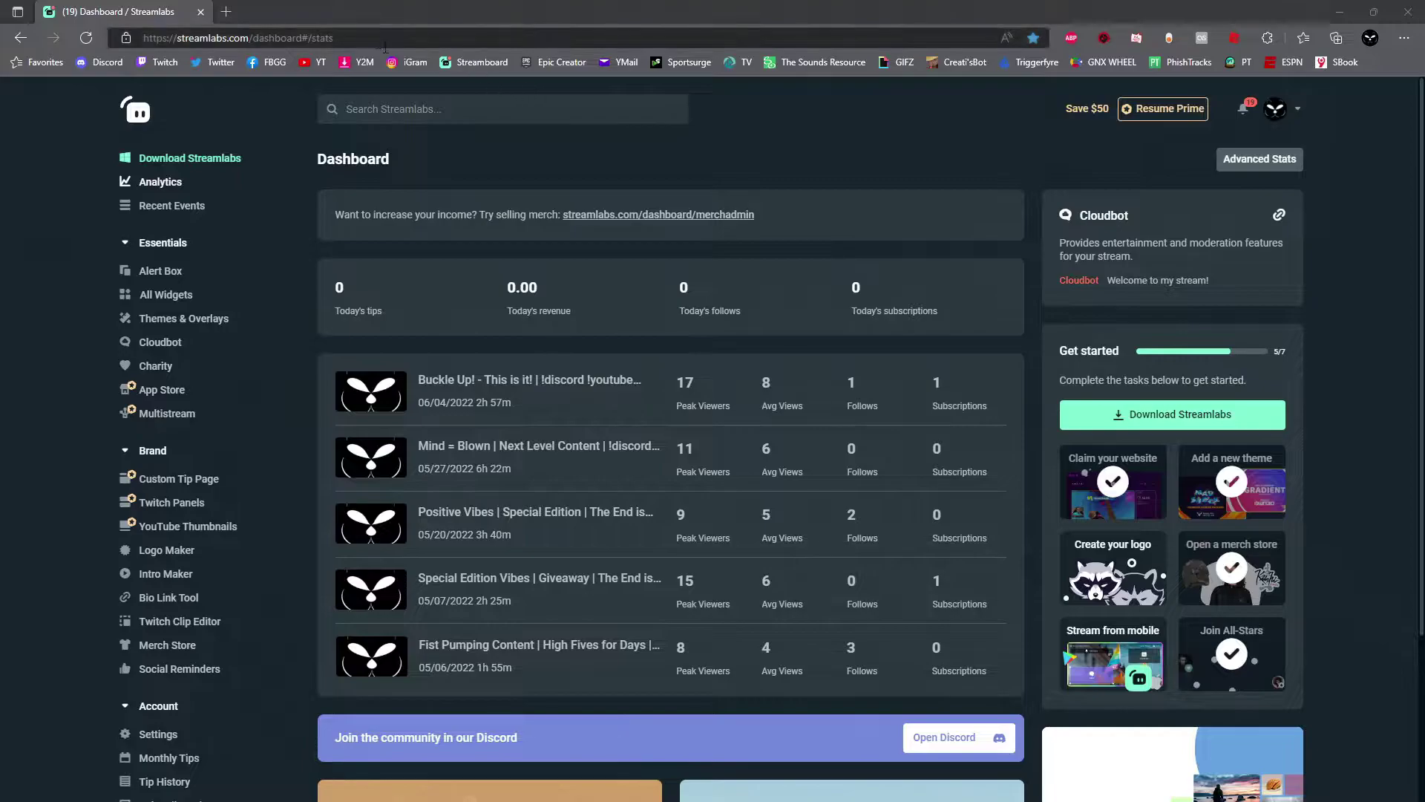
Go to All Widgets and pick the Chat Box card in the Widget Gallery.
key("ctrl+l")
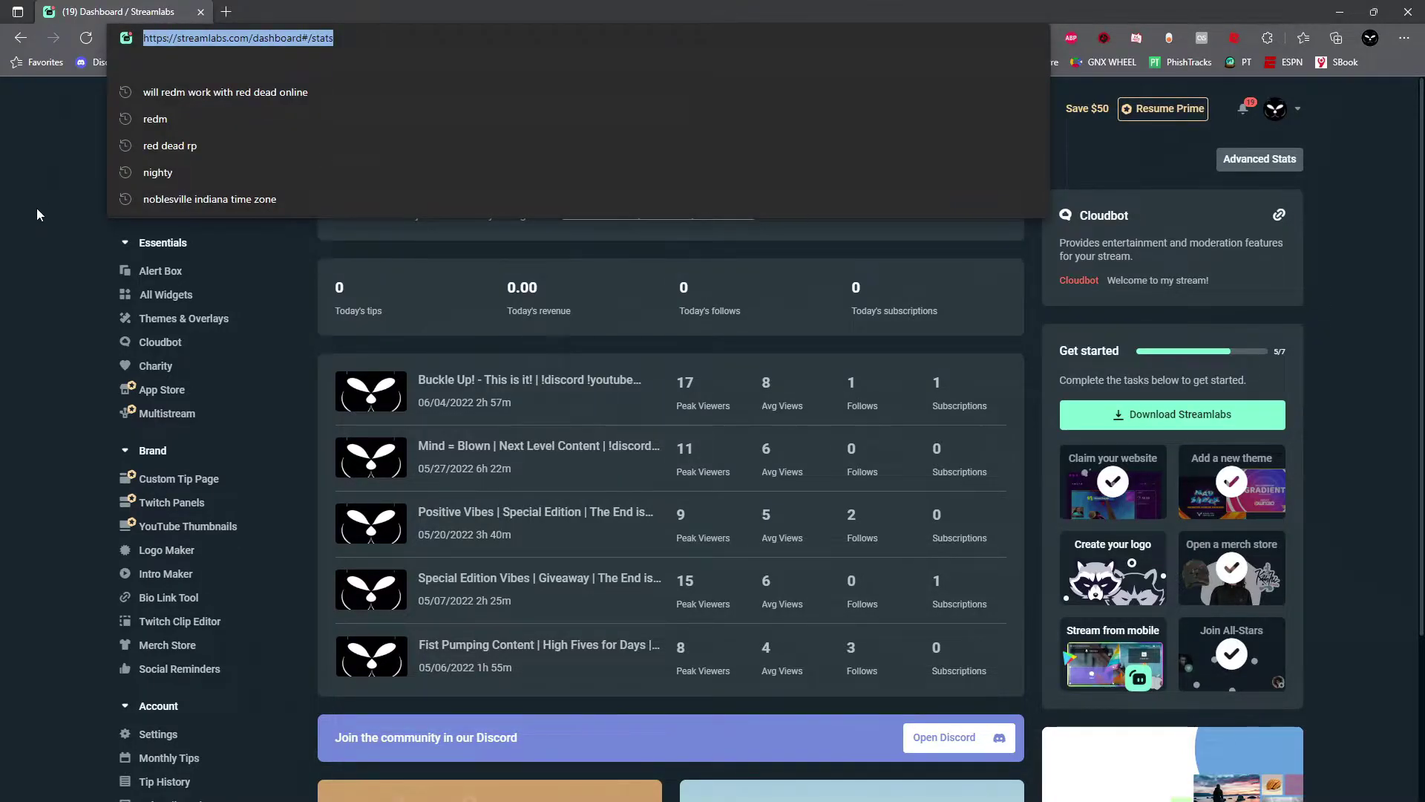
left_click(37, 215)
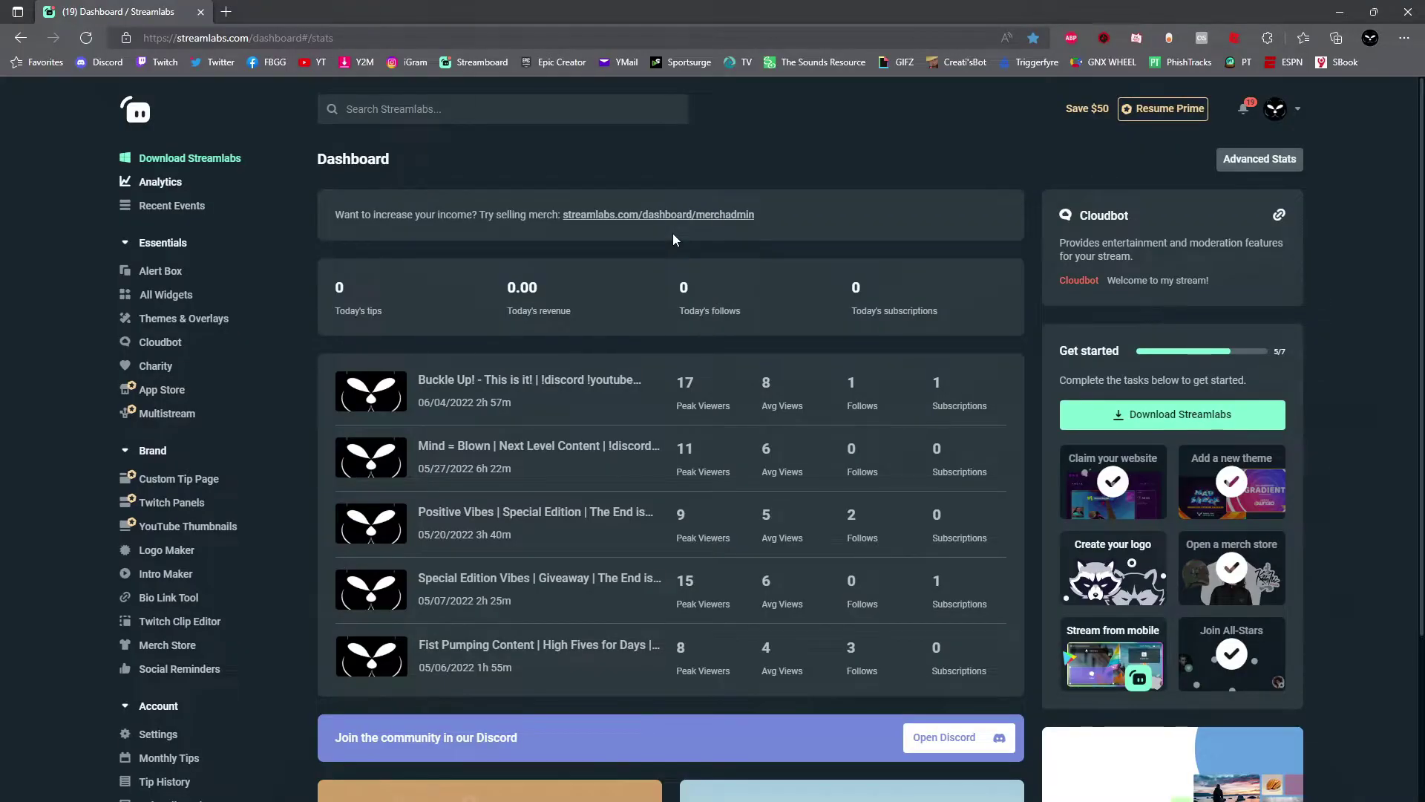
left_click(179, 301)
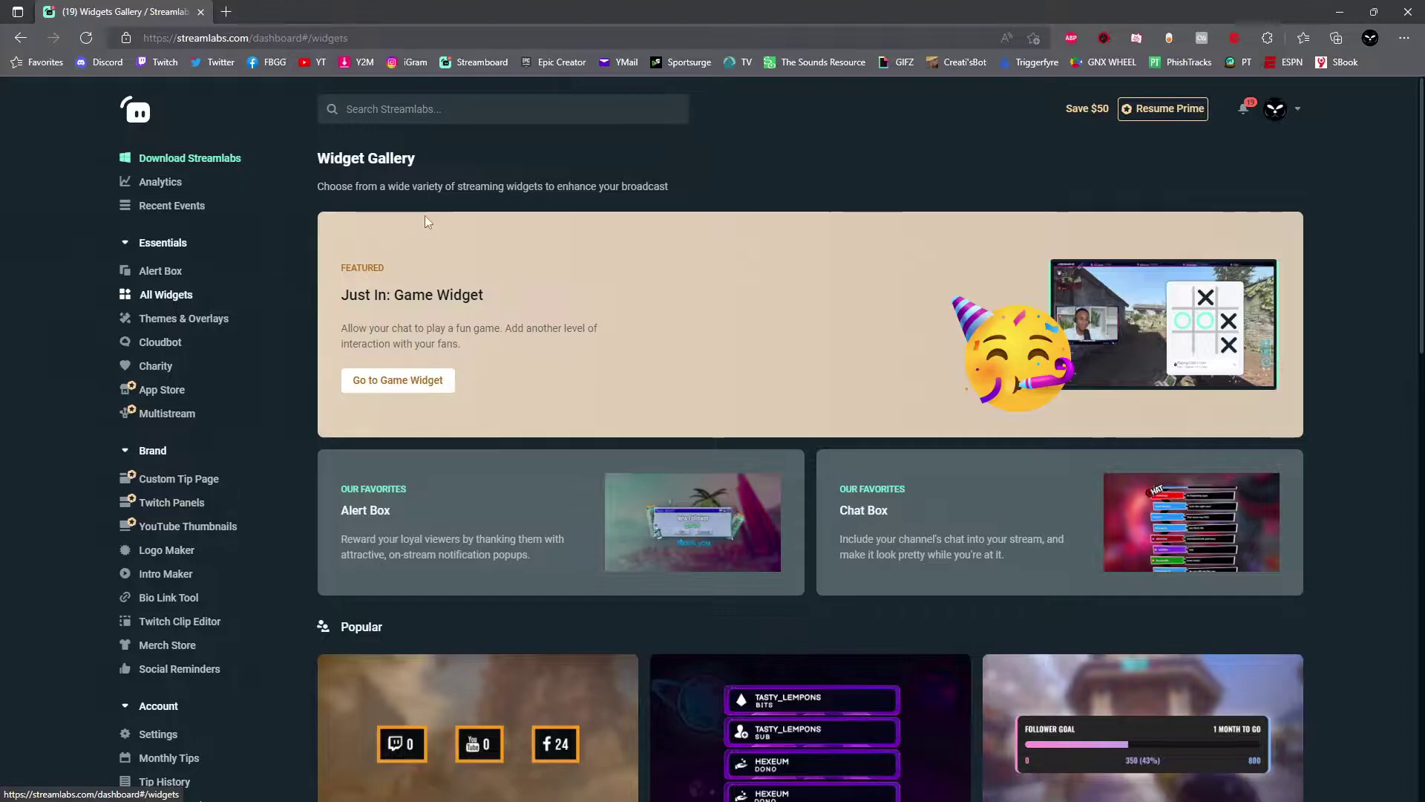
left_click(897, 527)
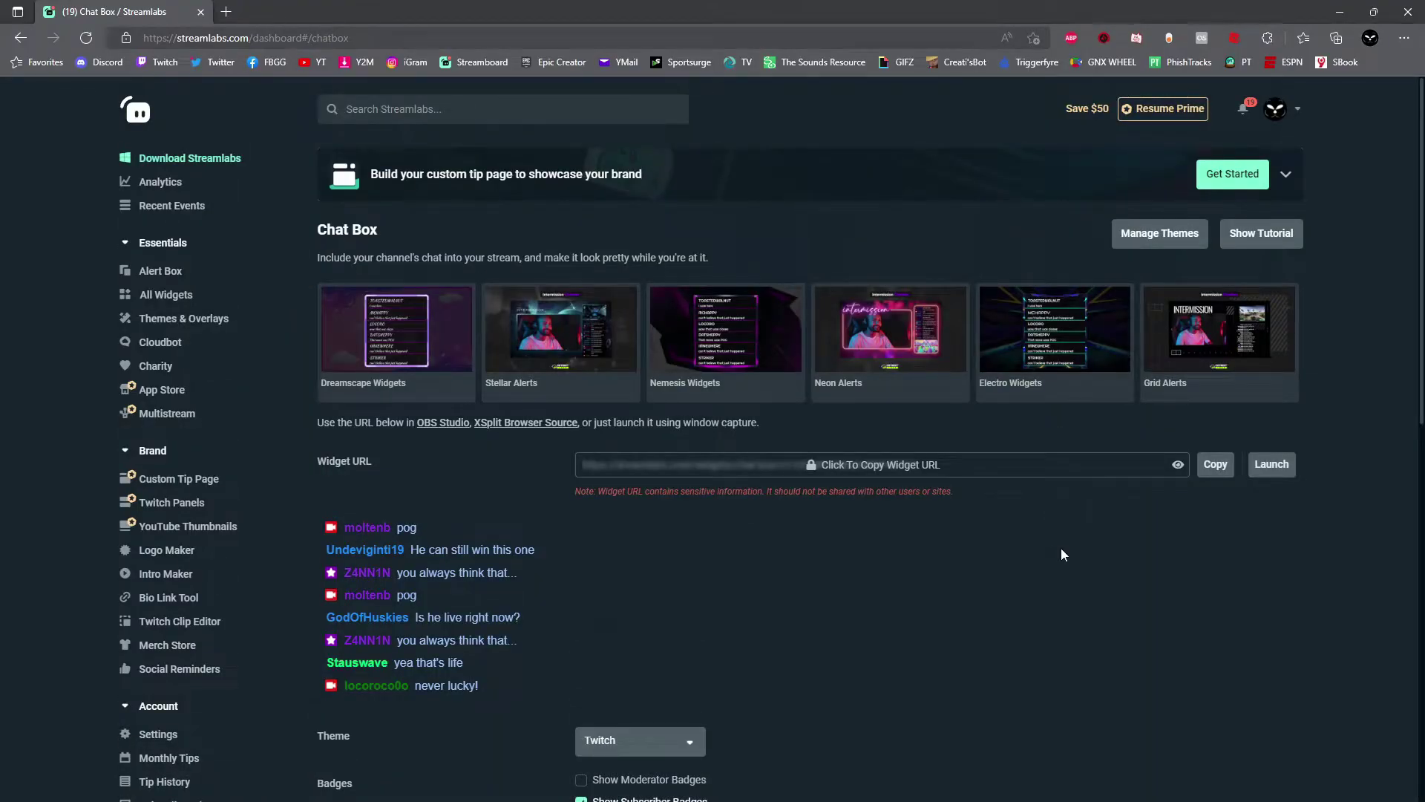
Preview the Clean, Boxed, Twitch, Oldschool and Chunky chat themes in turn.
scroll(1059, 550, "down", 3)
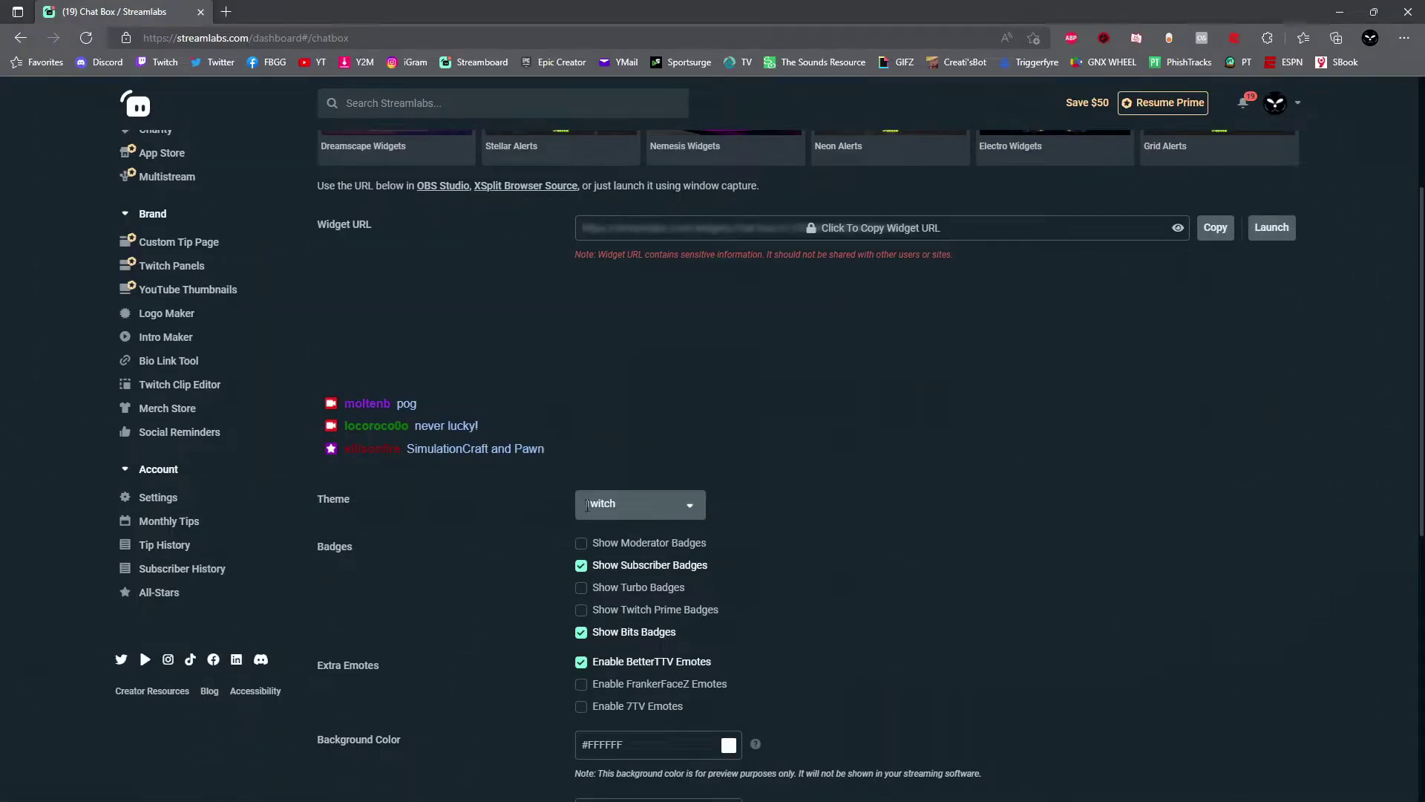
left_click(654, 506)
left_click(653, 531)
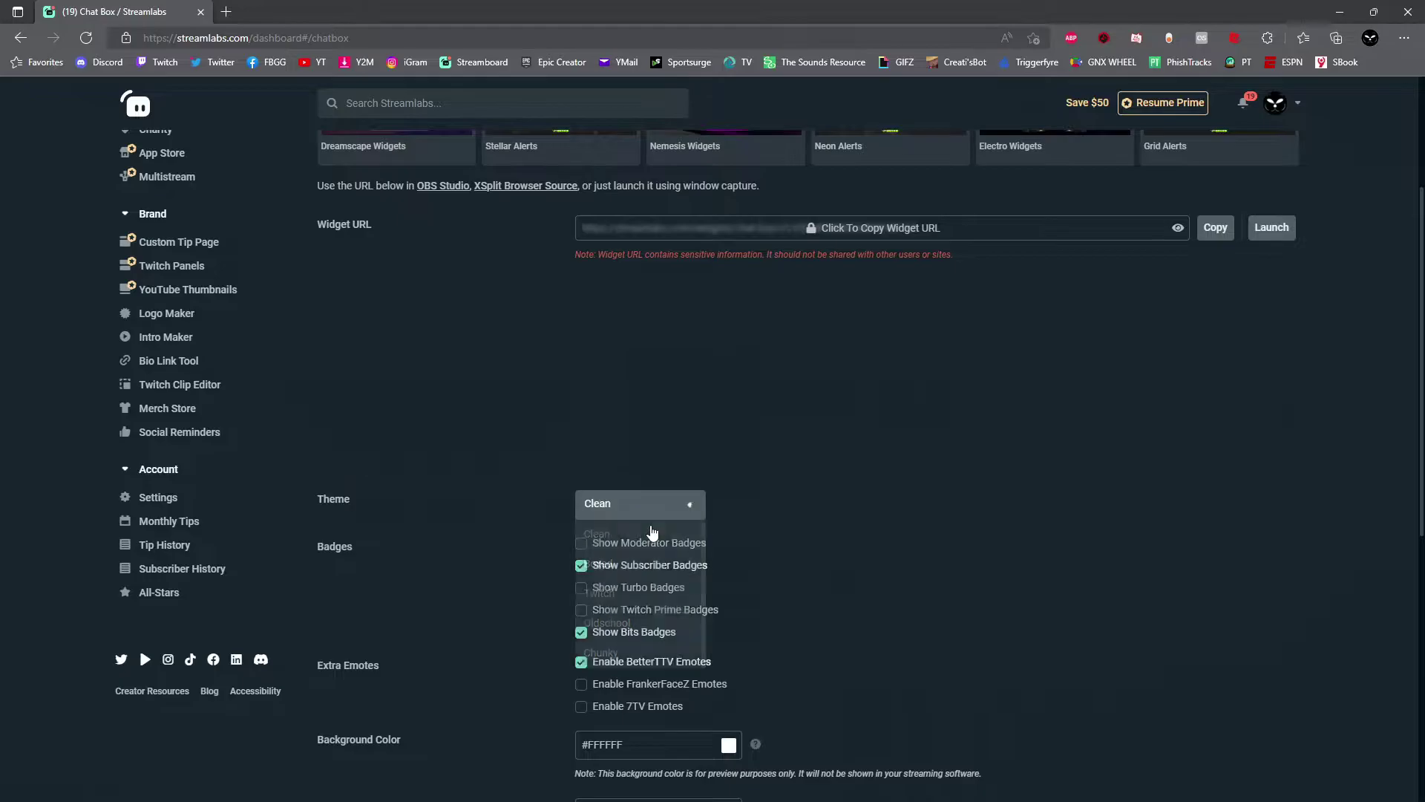
left_click(658, 507)
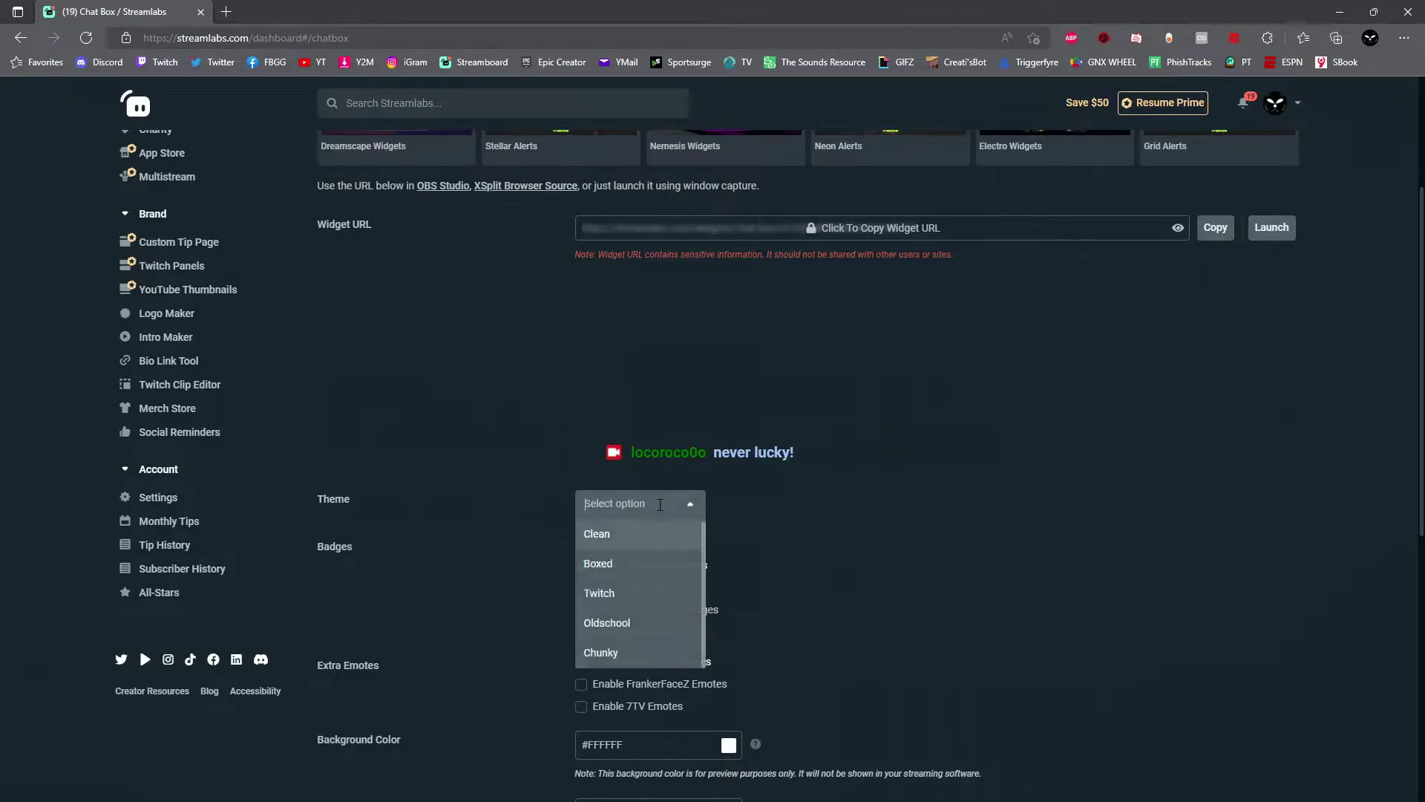
left_click(635, 561)
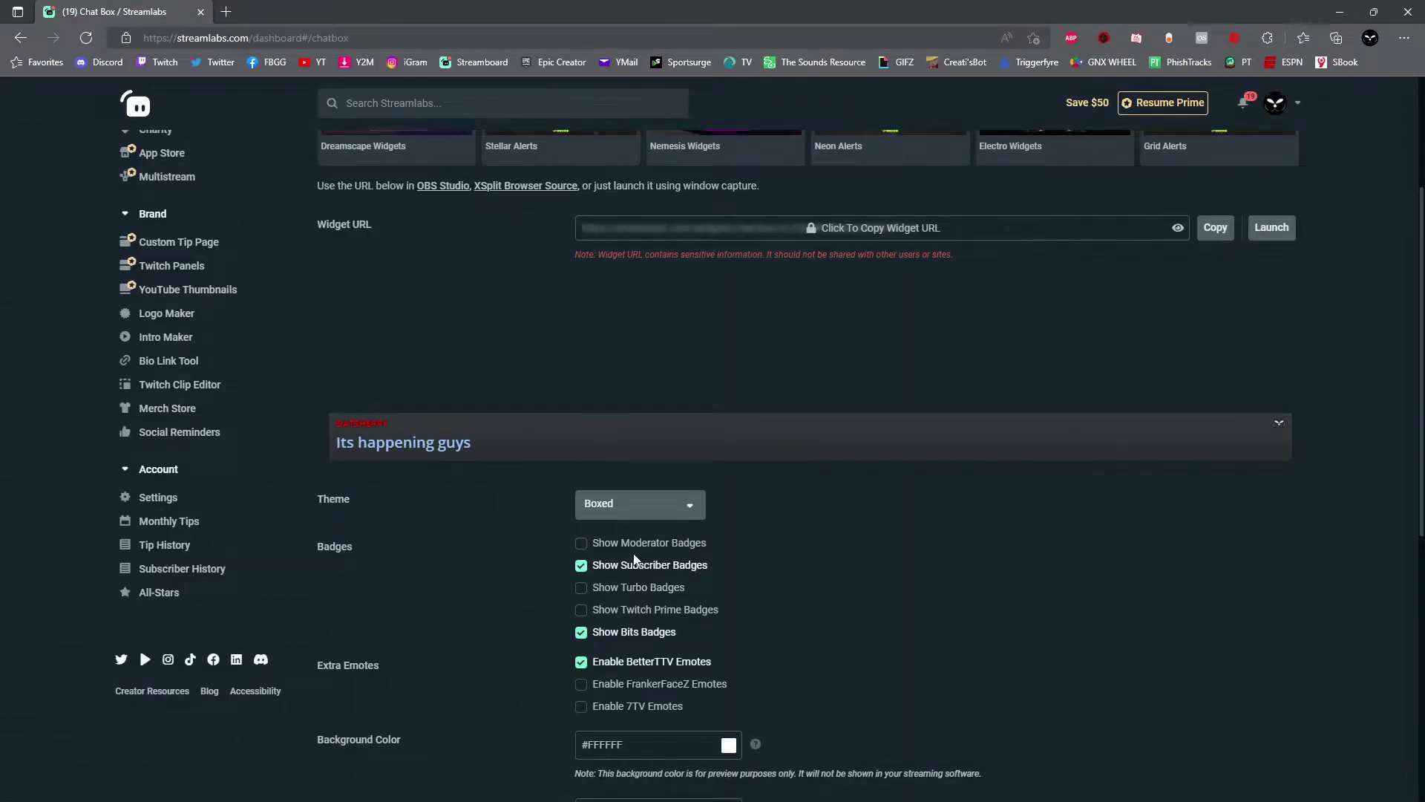
left_click(625, 511)
left_click(626, 594)
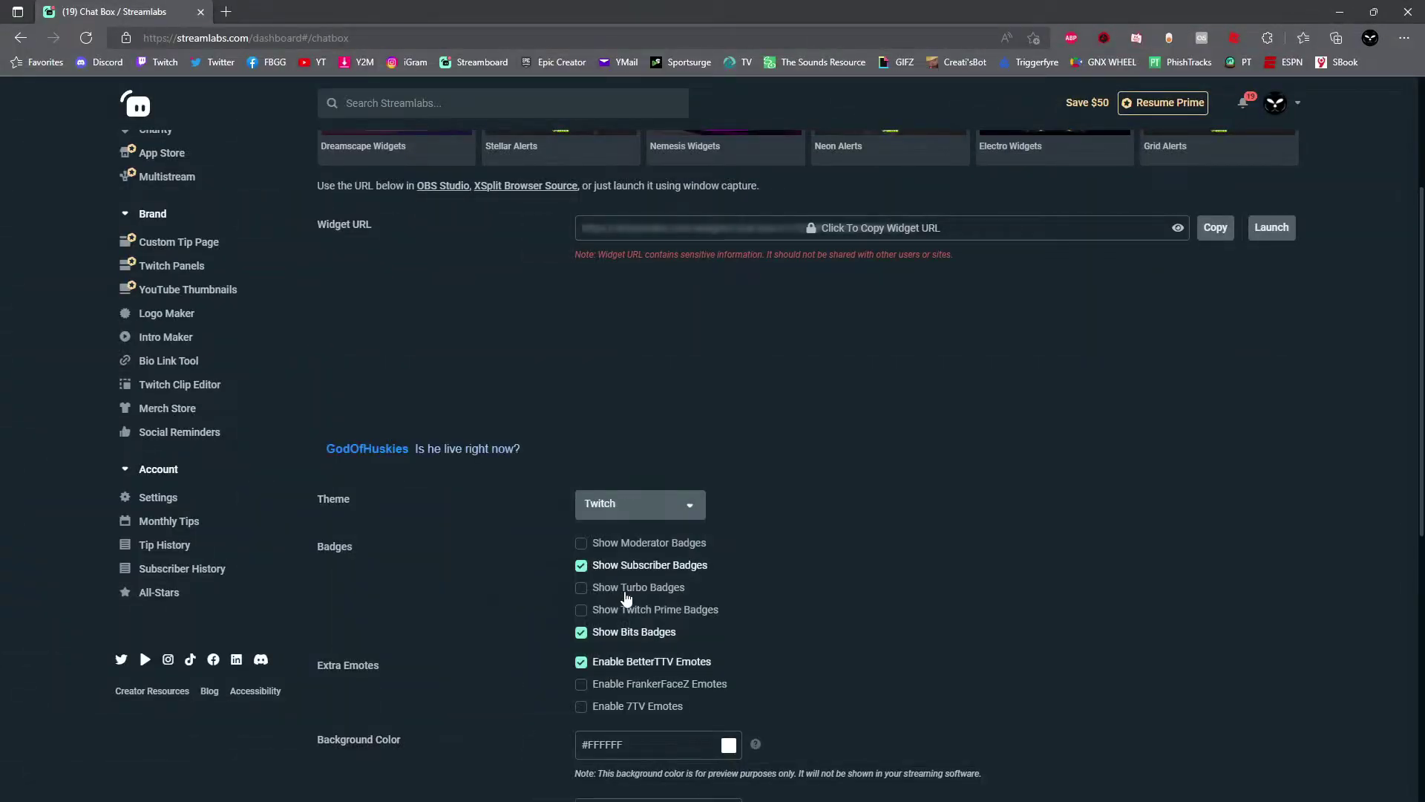
left_click(642, 505)
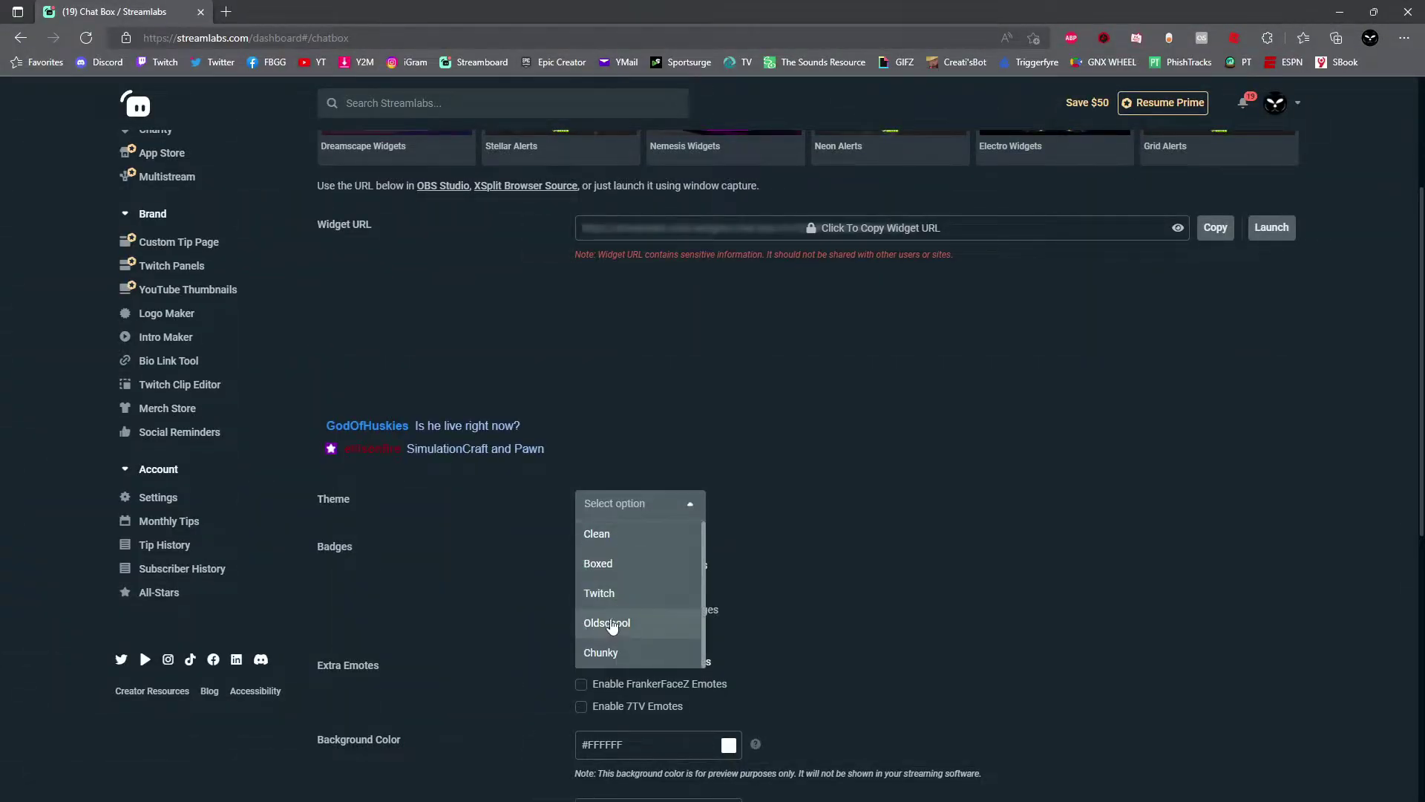
left_click(612, 626)
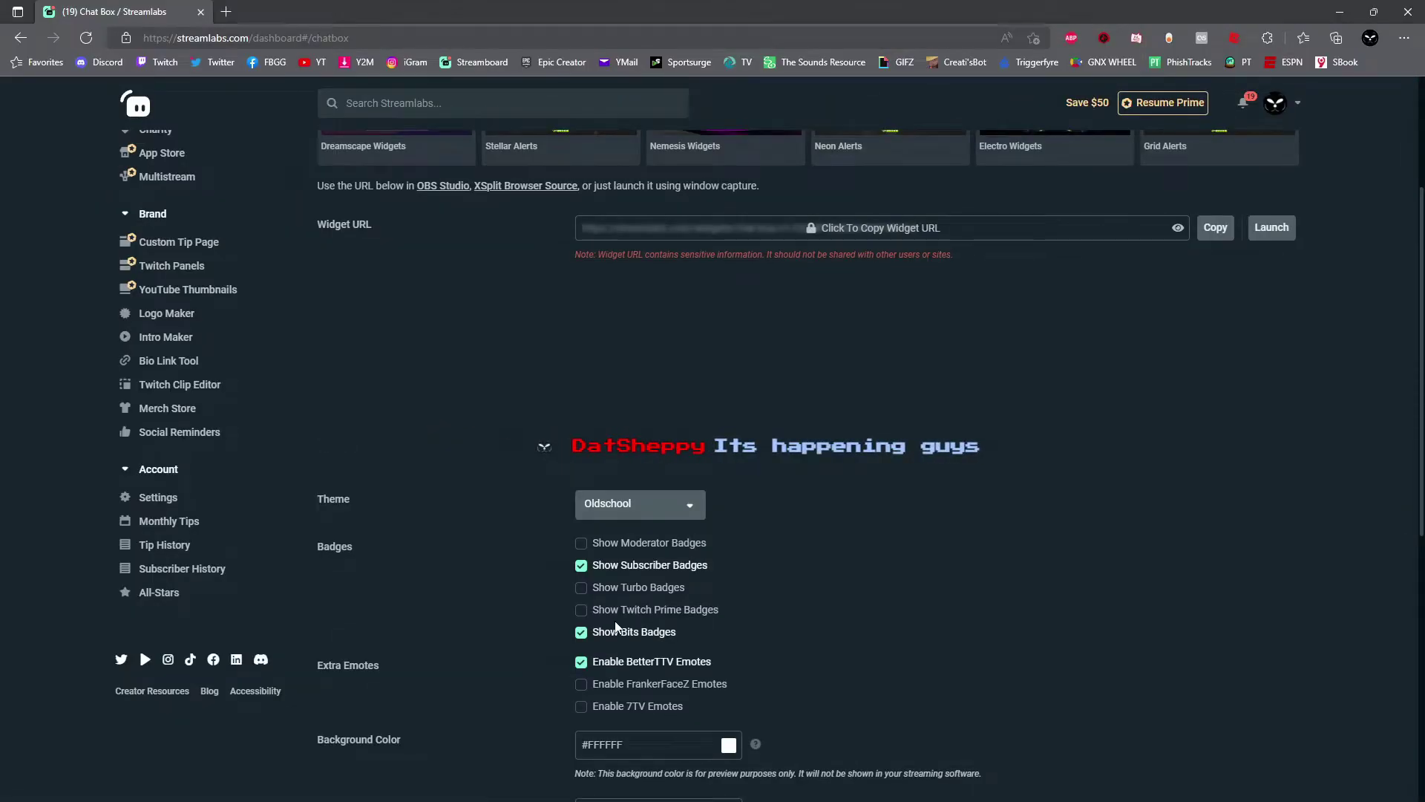
left_click(631, 505)
left_click(631, 655)
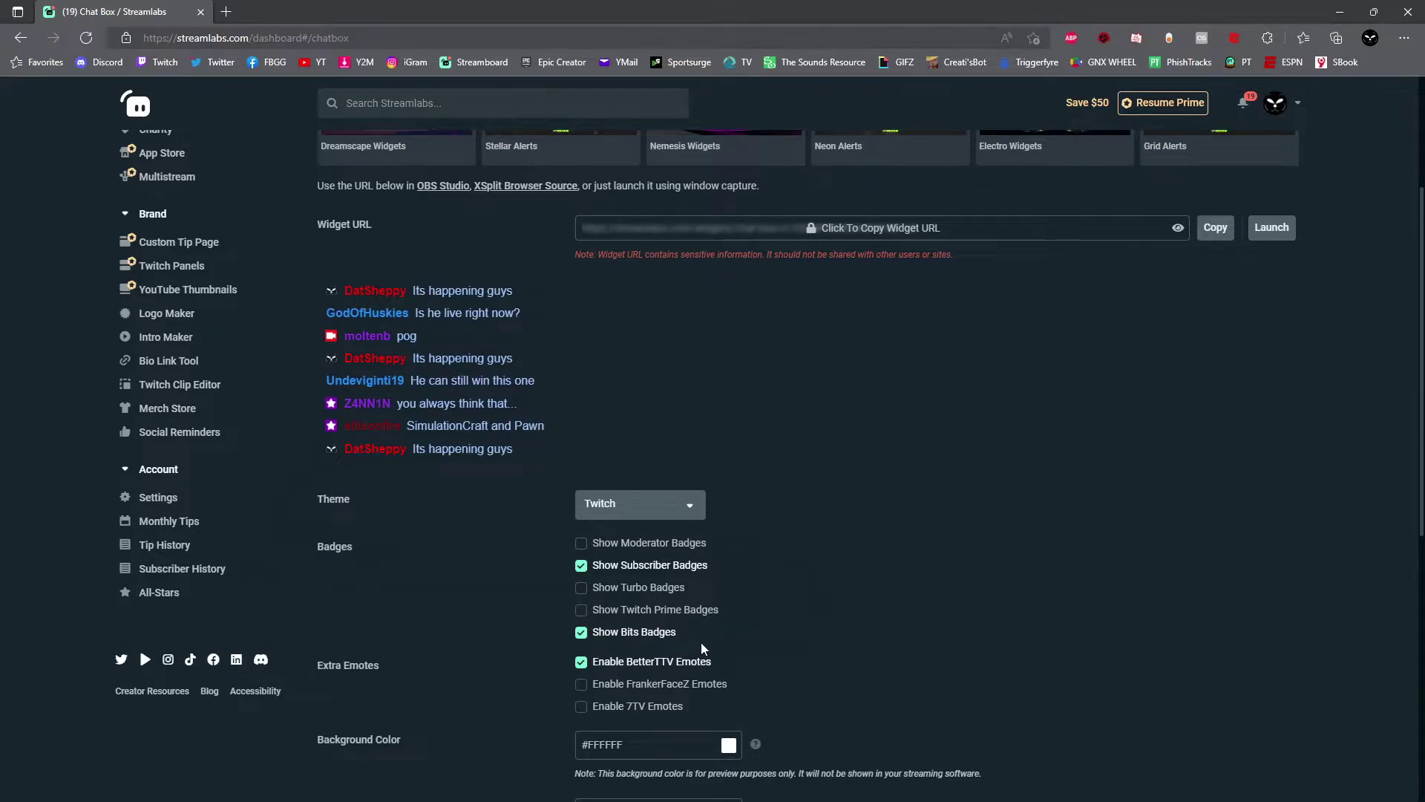
Highlight the note about the preview-only background, then clear the selection.
scroll(770, 535, "down", 1)
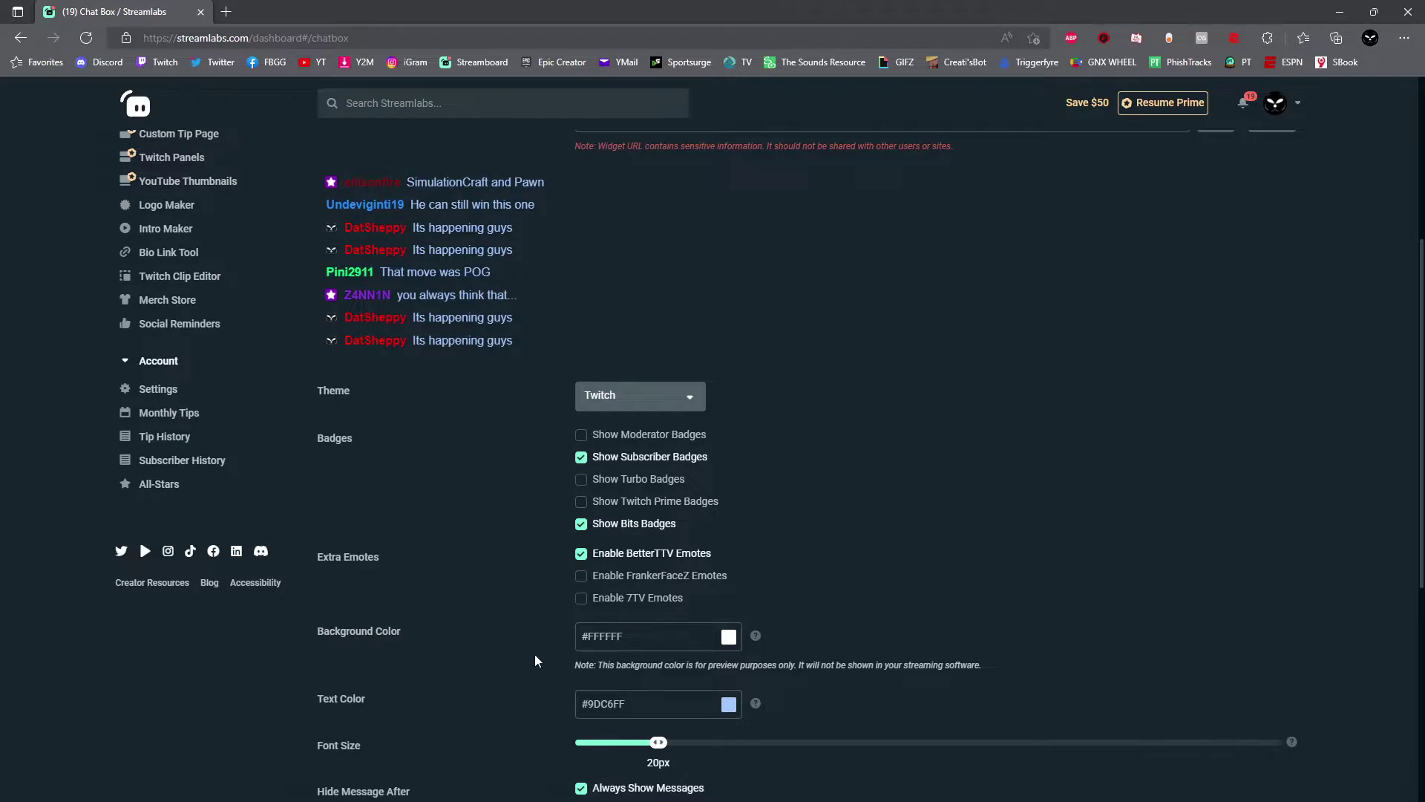
left_click_drag(560, 670, 967, 666)
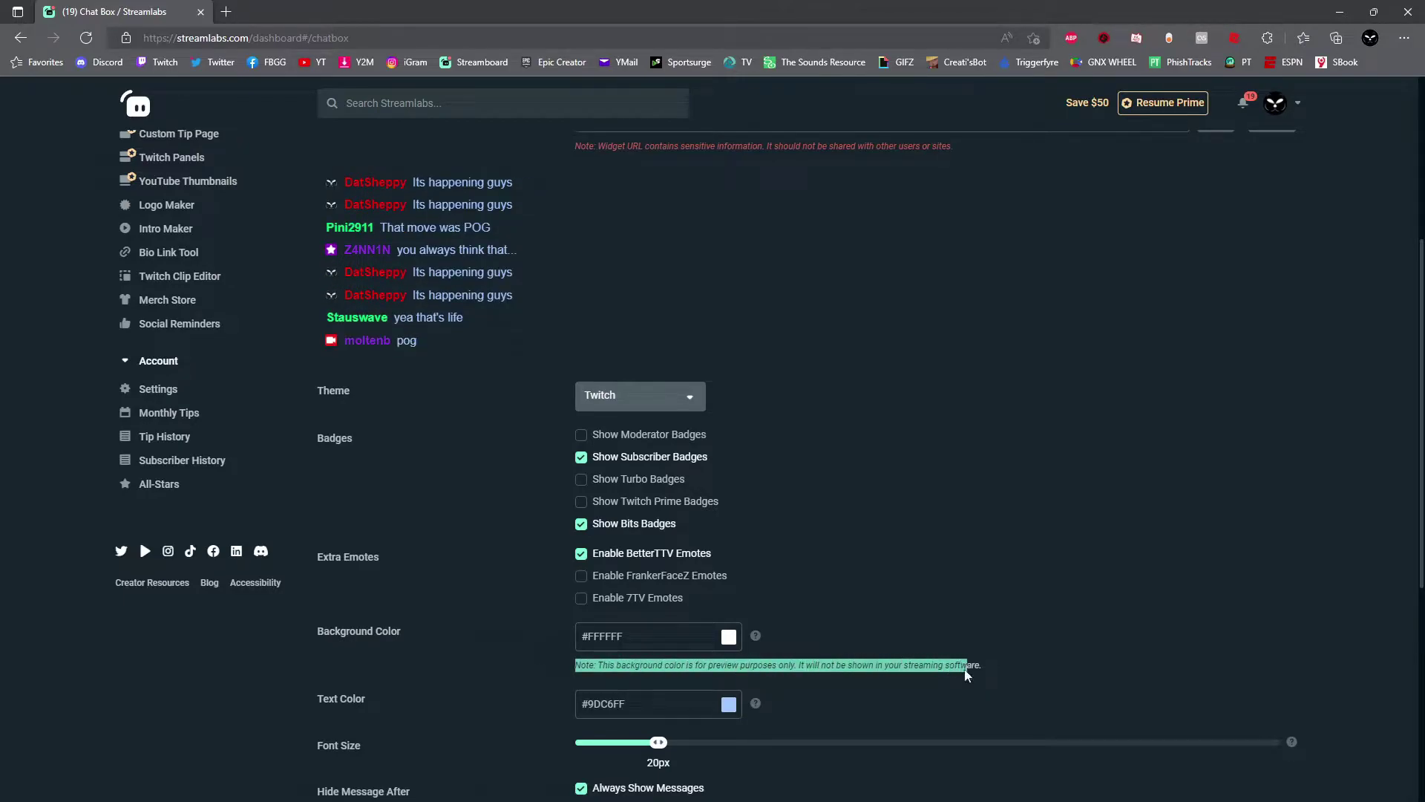
left_click(1026, 679)
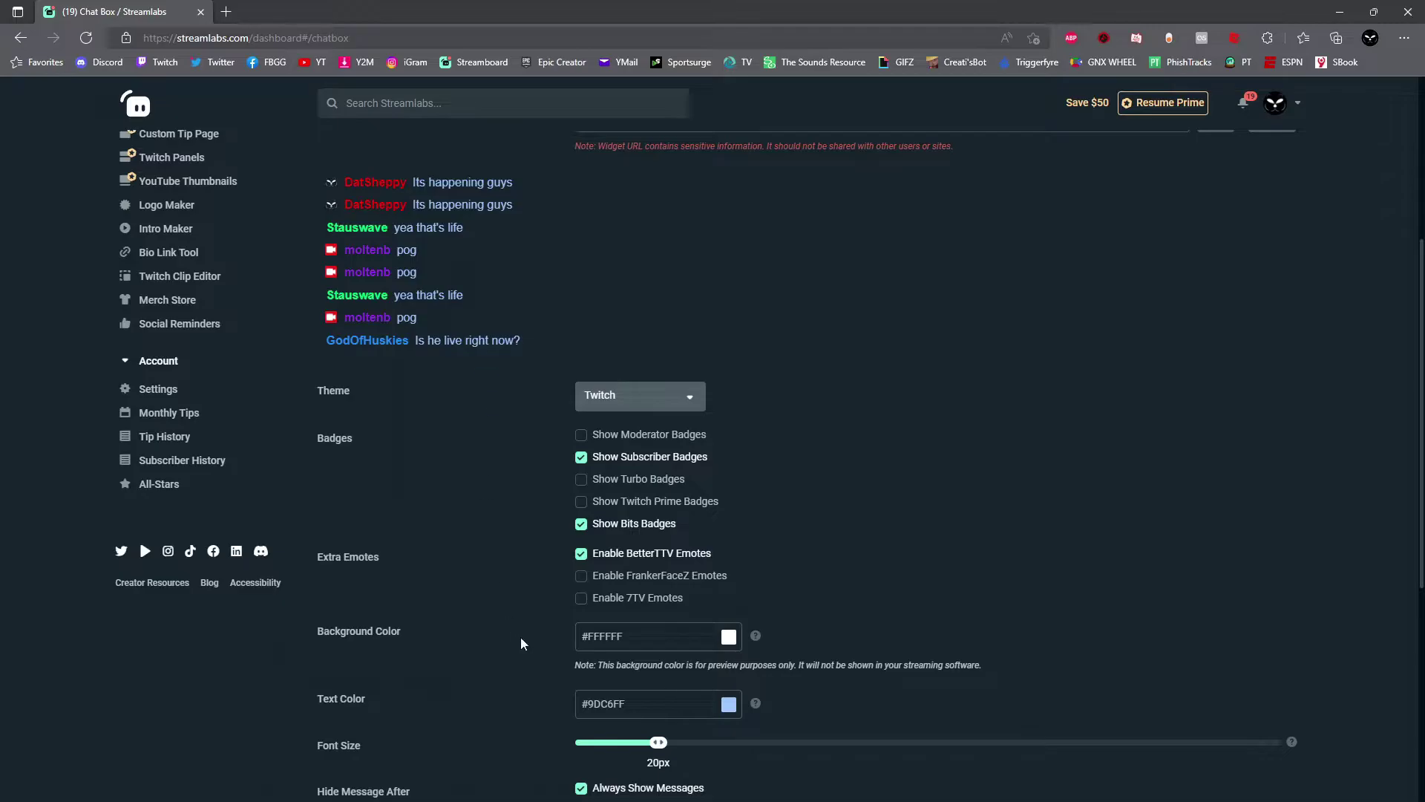
Check the #9DC6FF chat text colour in the colour picker and close it unchanged.
left_click(729, 707)
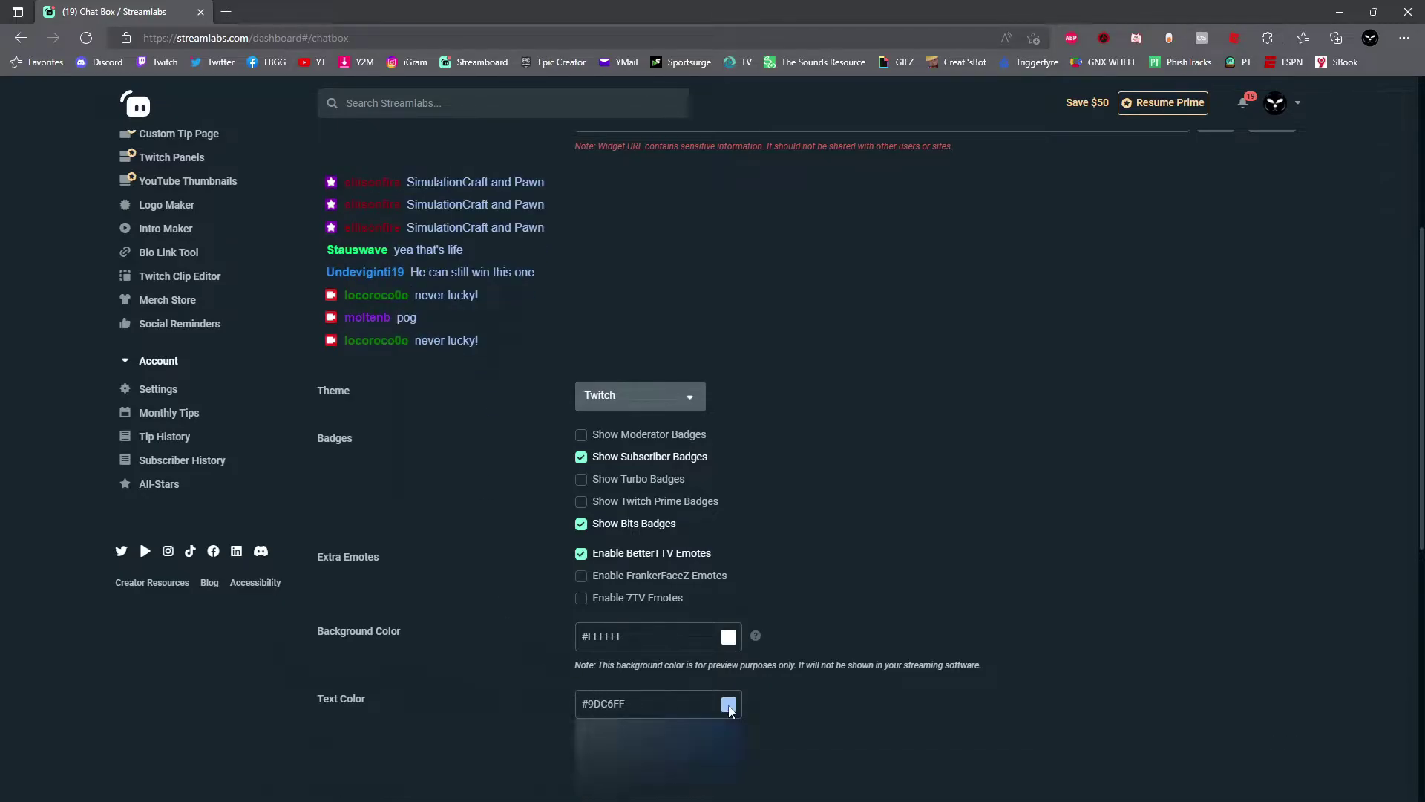
scroll(705, 698, "down", 4)
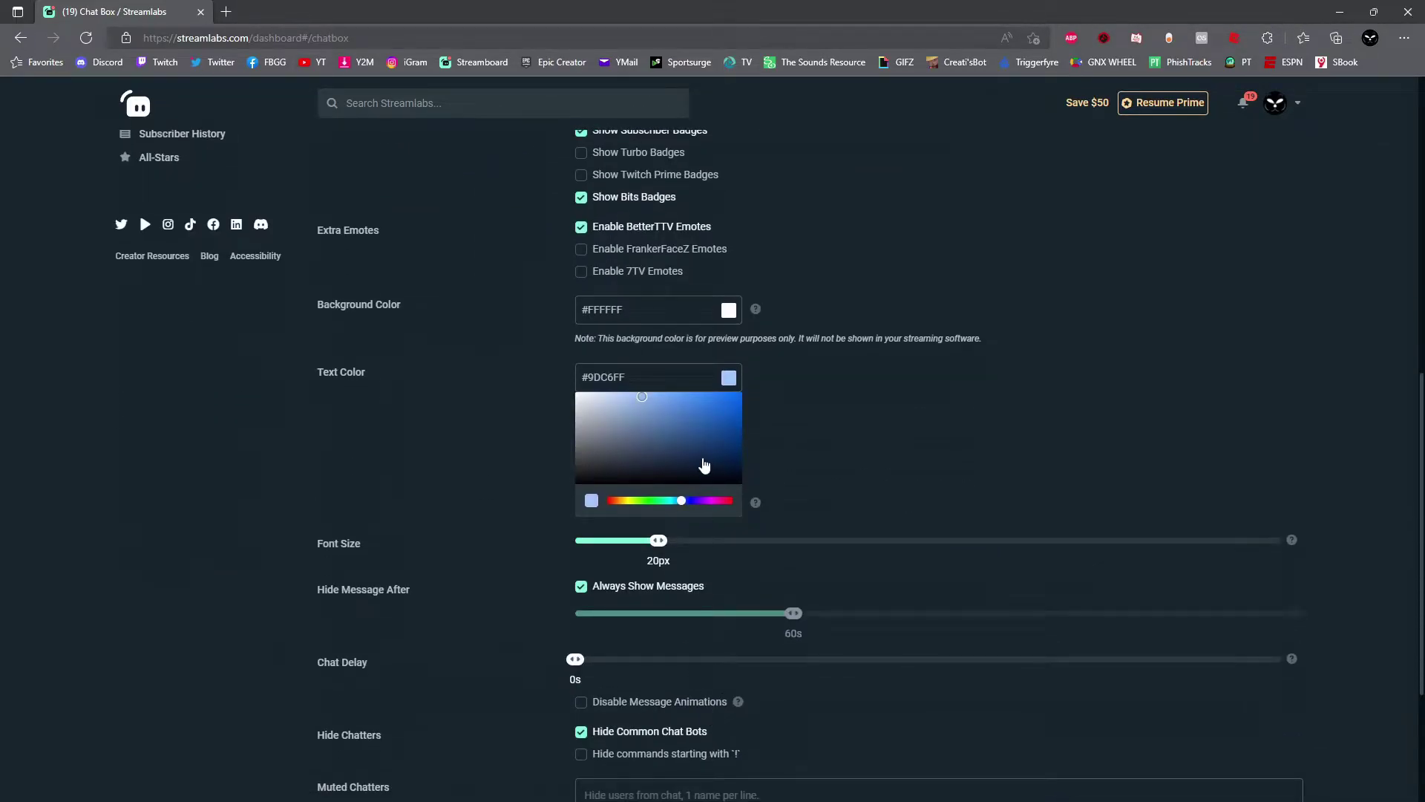
scroll(704, 465, "up", 4)
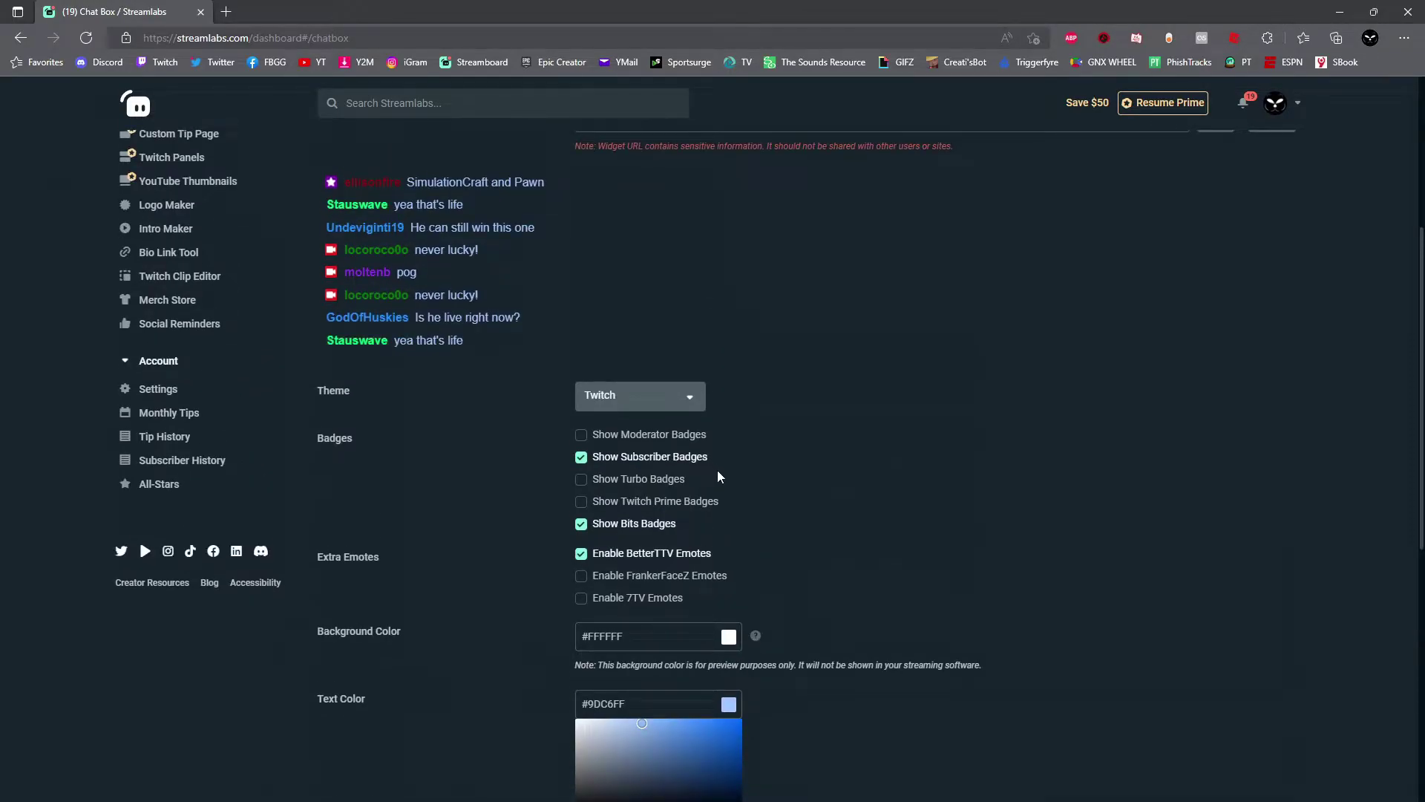
scroll(445, 520, "down", 3)
left_click(324, 507)
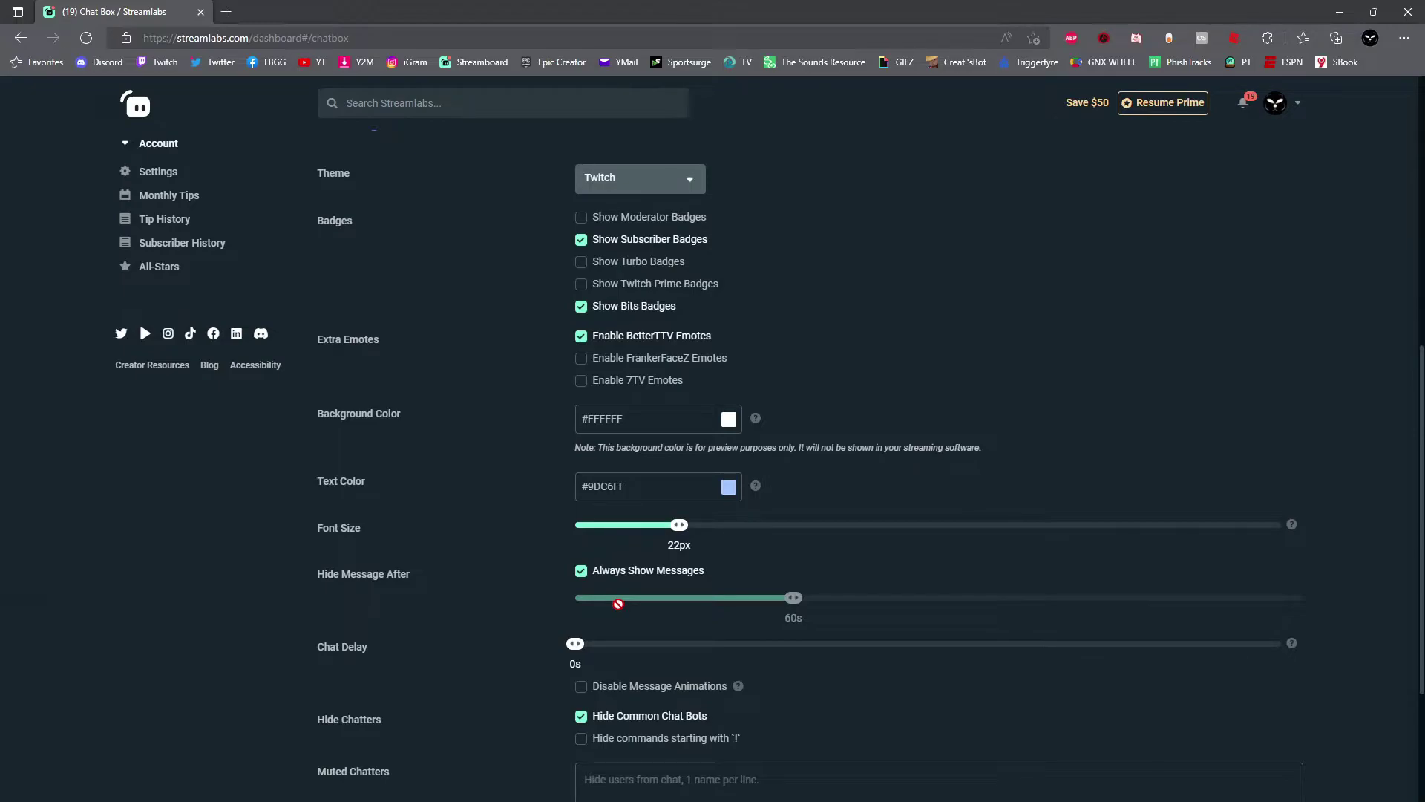
Turn off Always Show Messages, set Hide Message After to 30s, and try the Chat Delay slider.
left_click(583, 573)
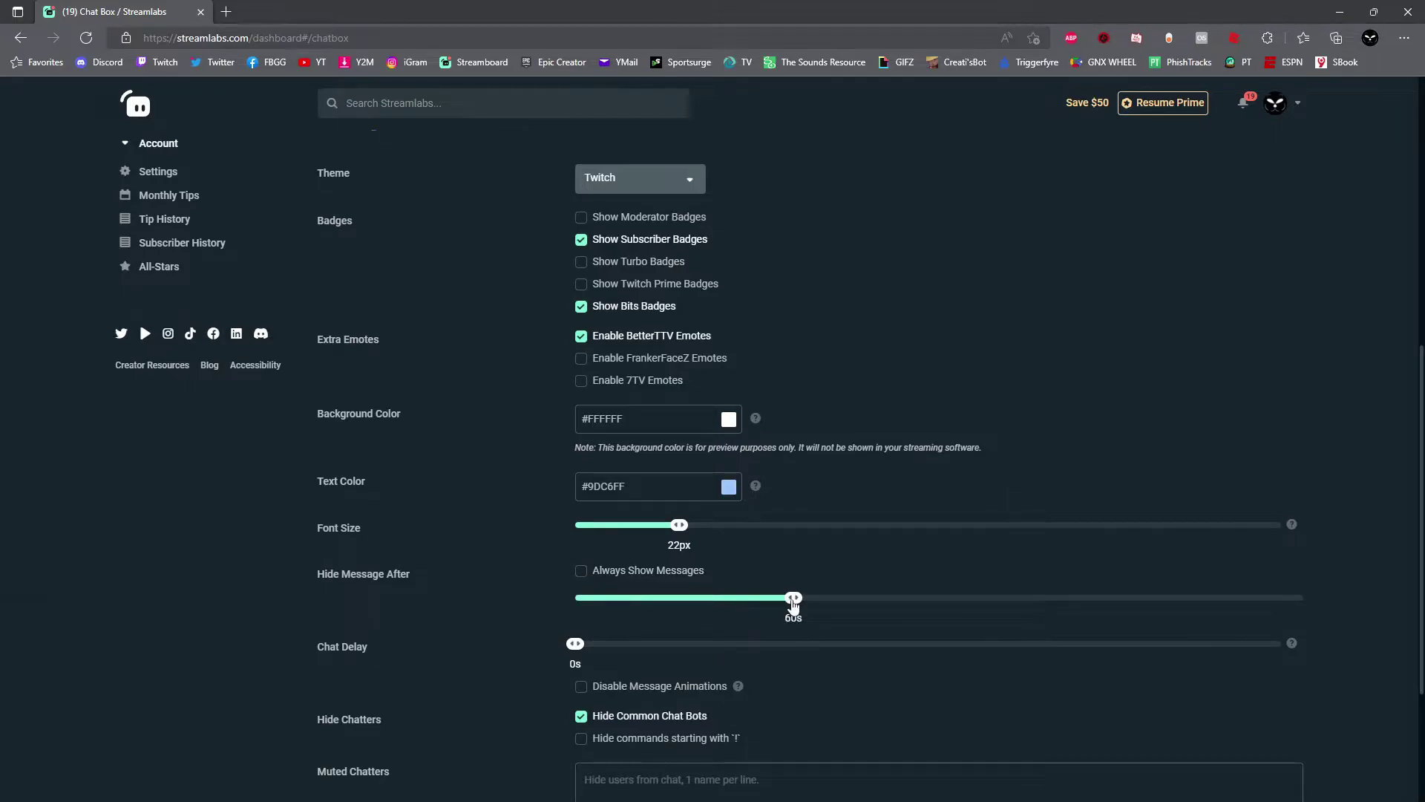
left_click_drag(792, 607, 684, 611)
scroll(576, 540, "down", 1)
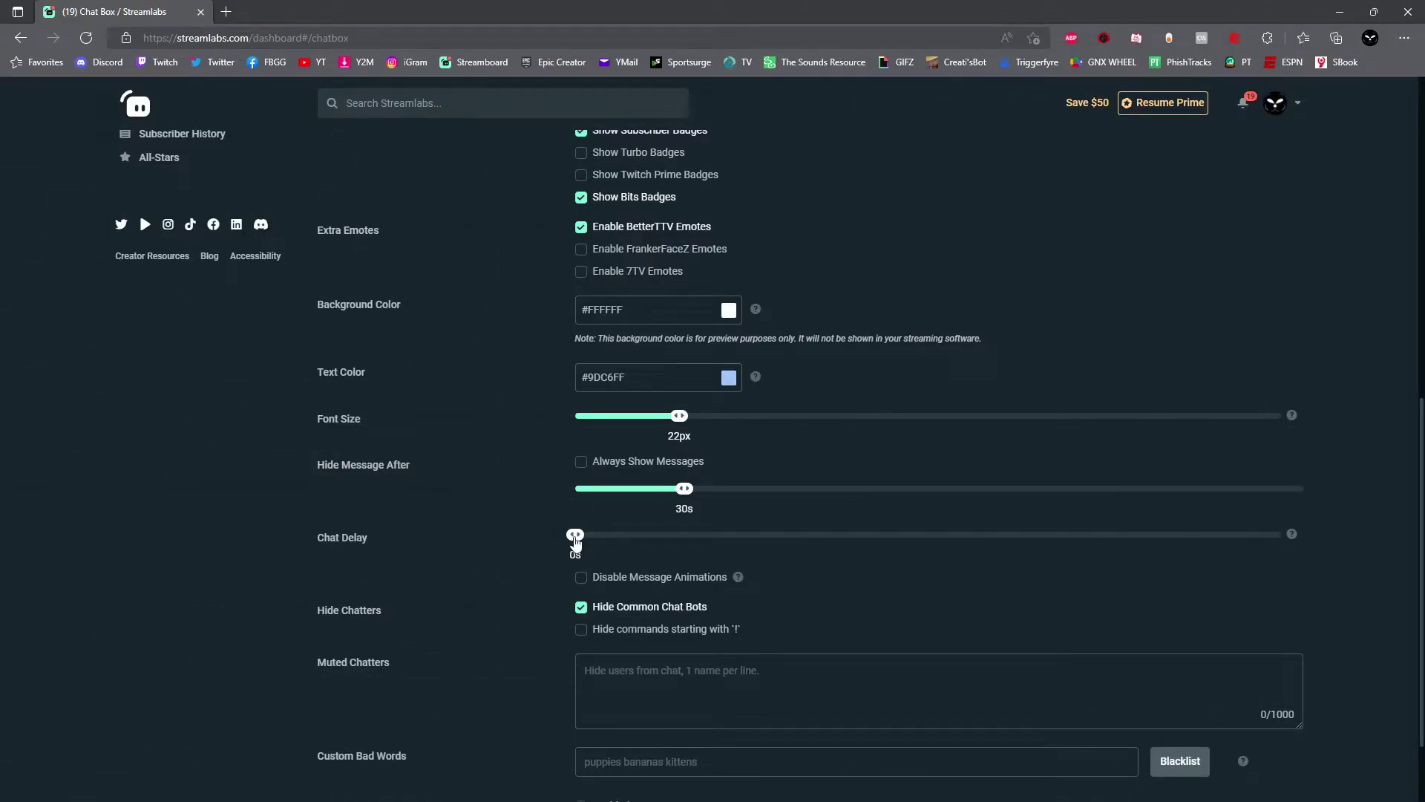
left_click_drag(576, 542, 1368, 554)
Tick Hide commands starting with '!' and switch Custom HTML/CSS on, then back off.
left_click(583, 632)
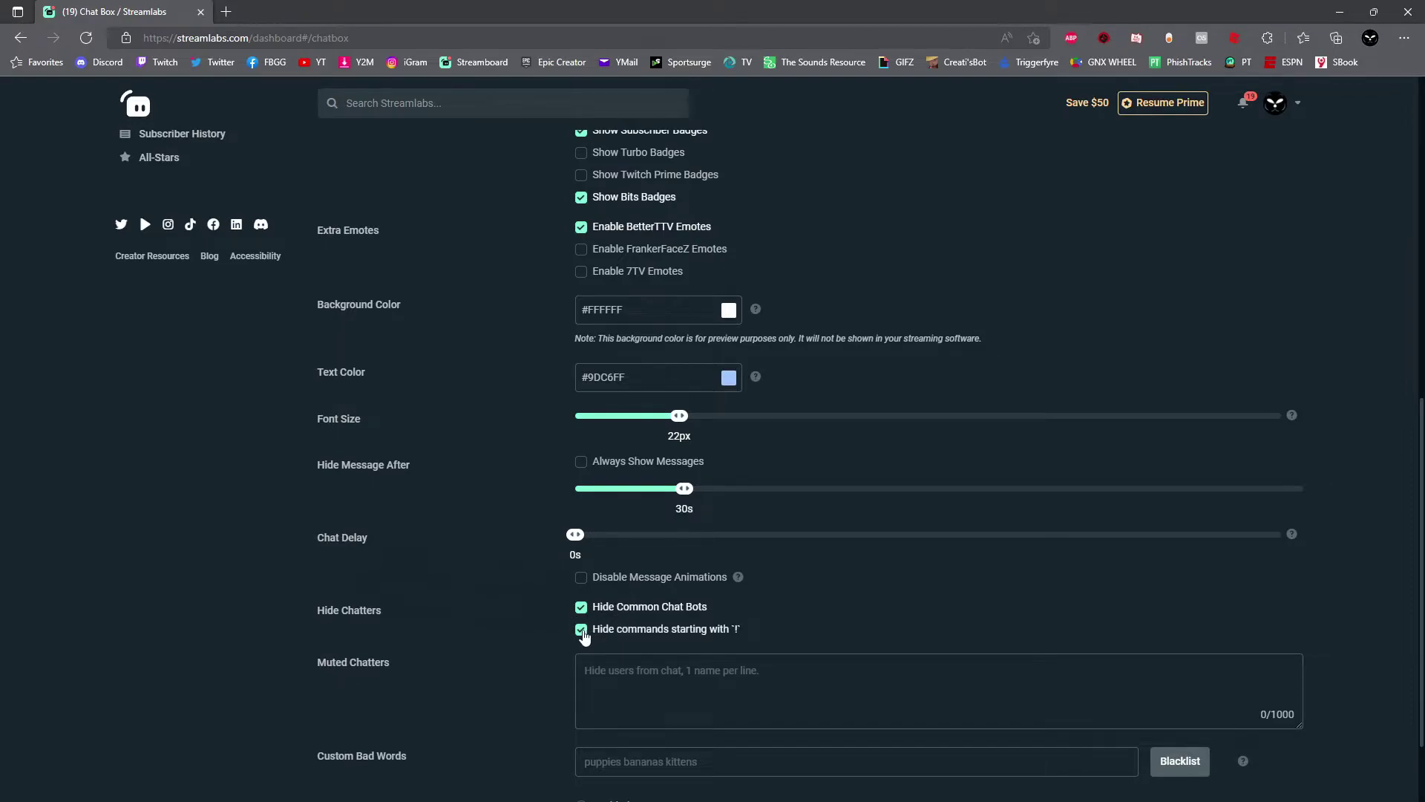
scroll(772, 581, "down", 2)
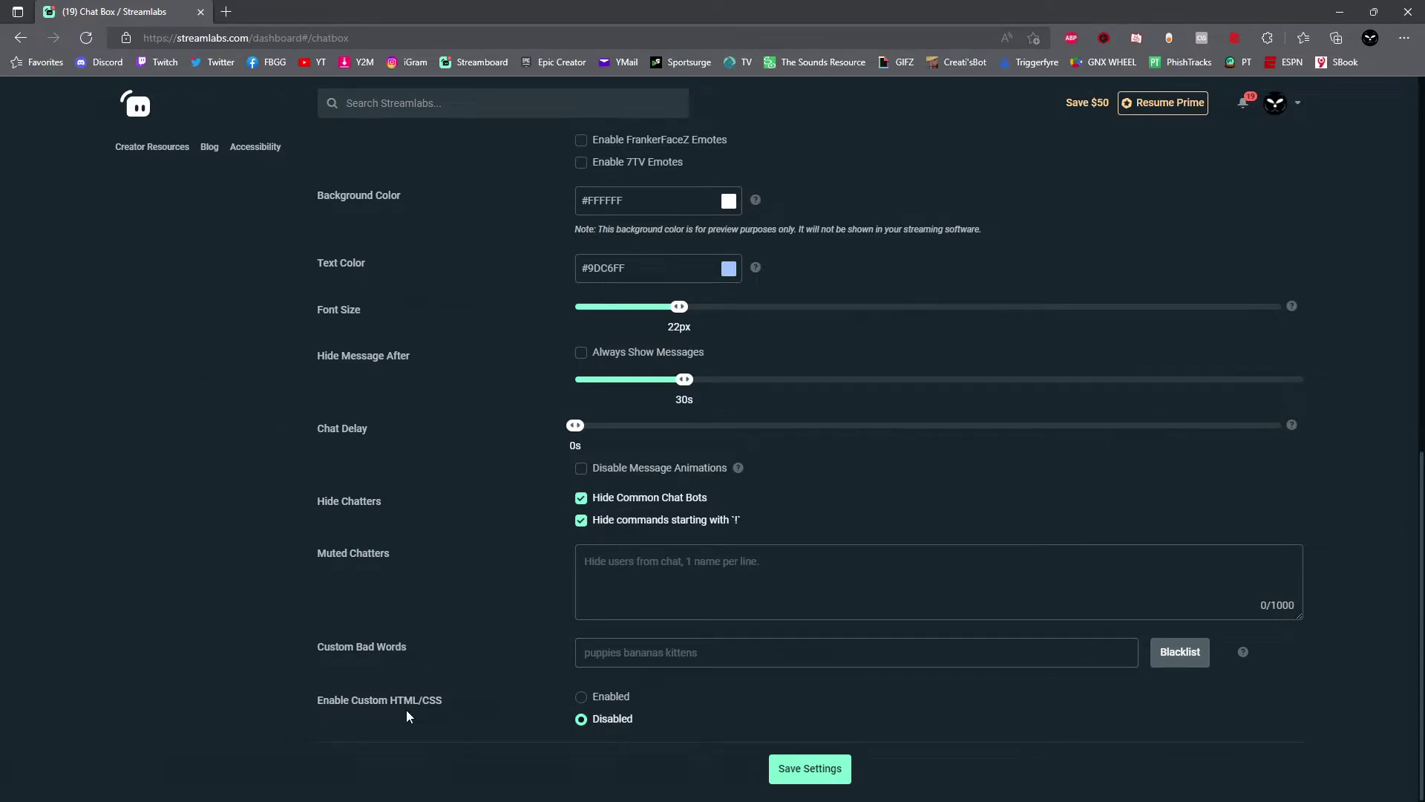
left_click(580, 697)
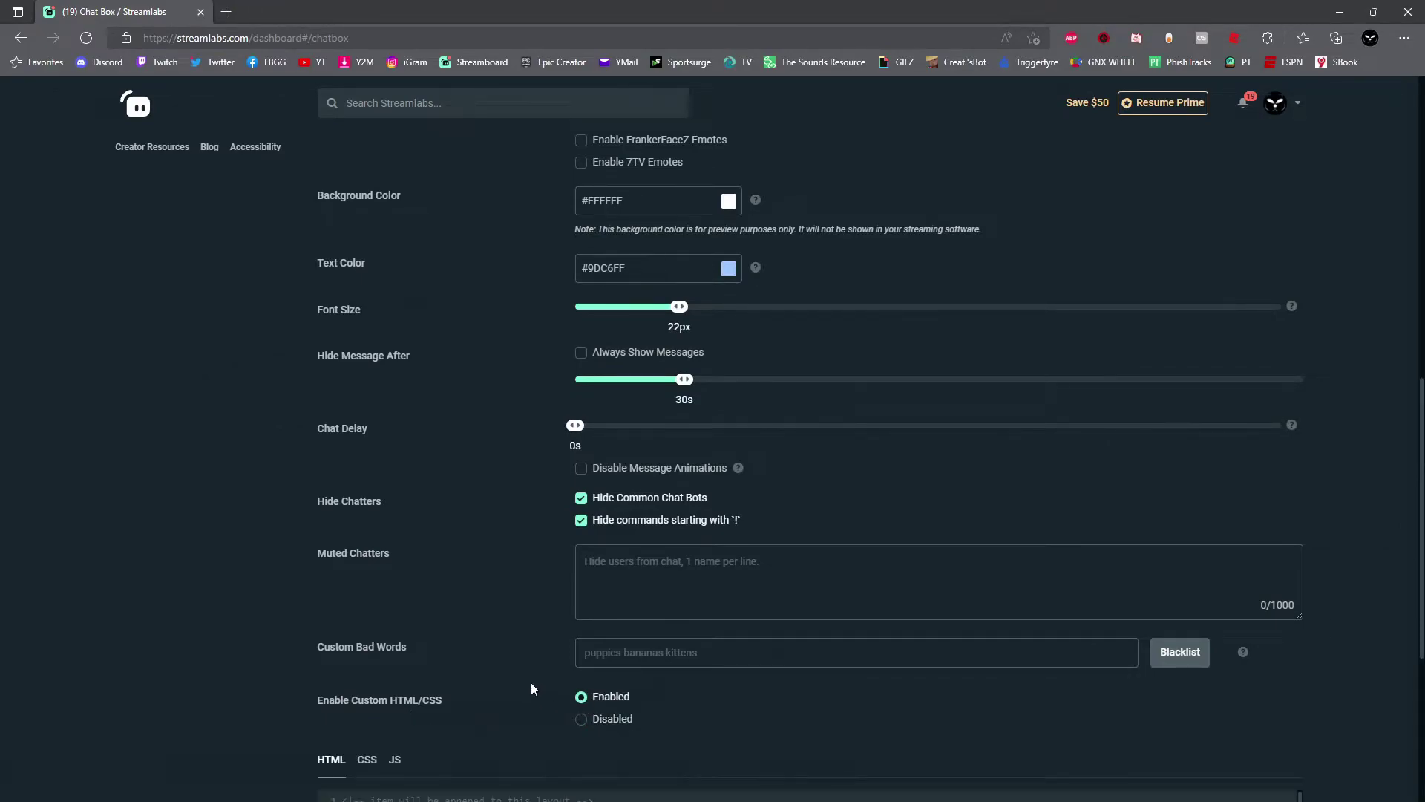
scroll(532, 743, "down", 5)
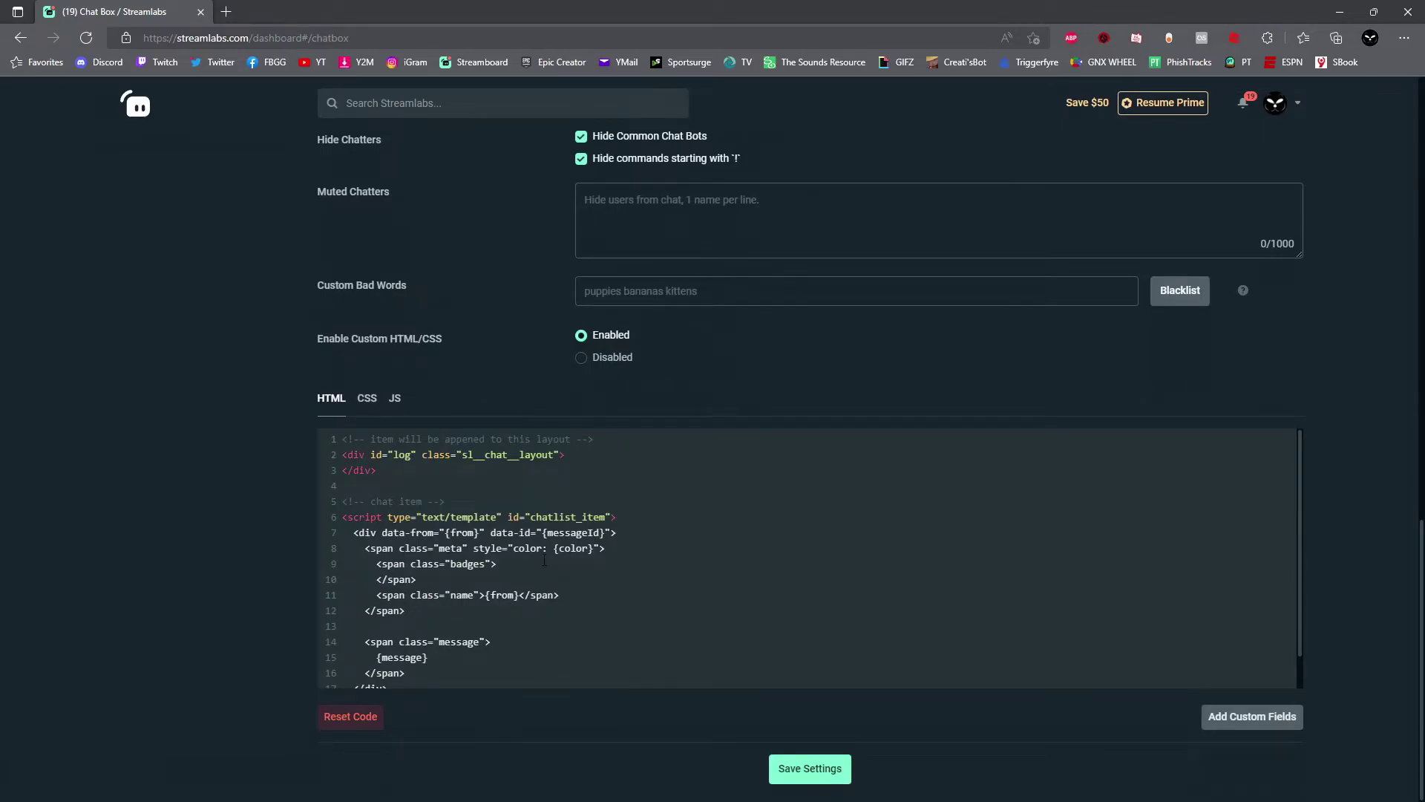
left_click(581, 357)
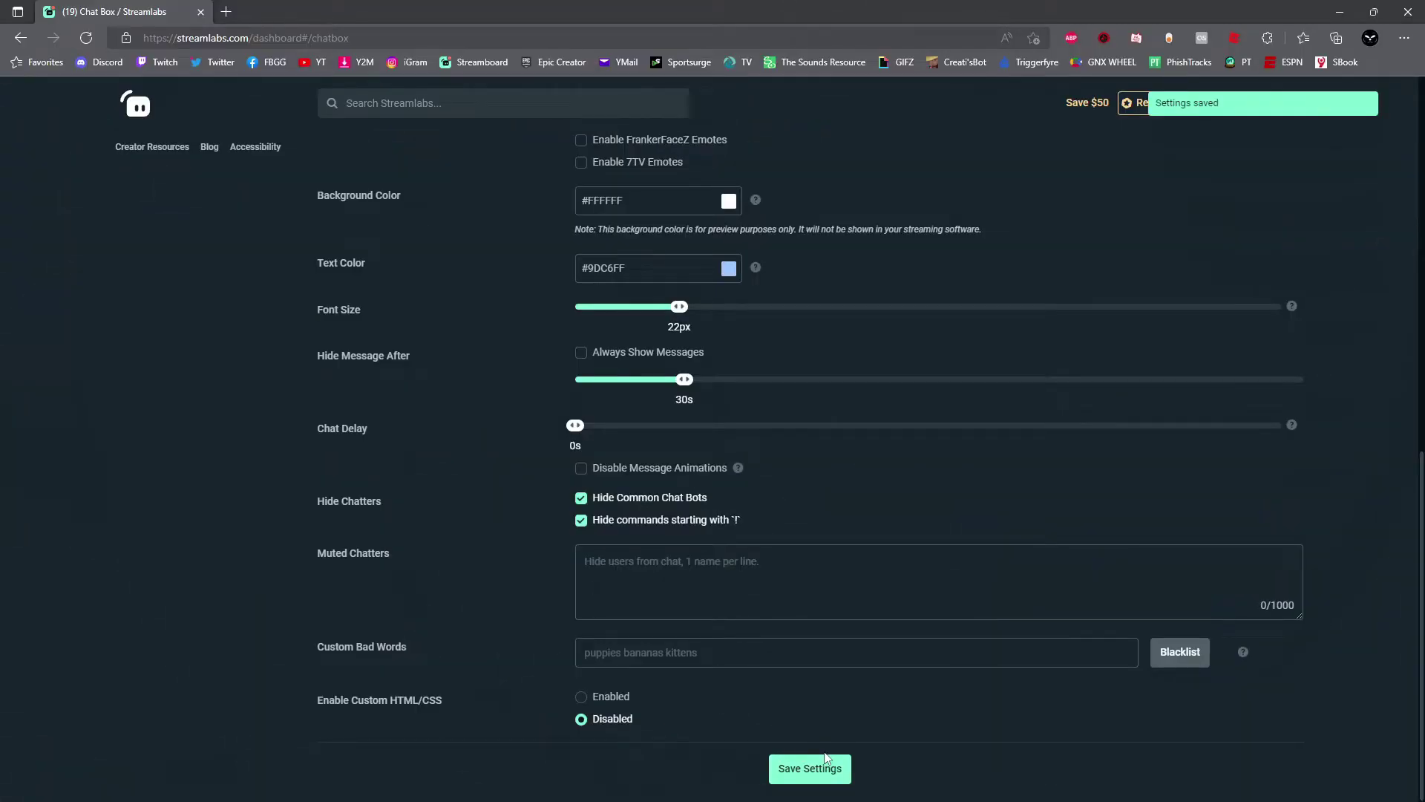
scroll(821, 751, "up", 10)
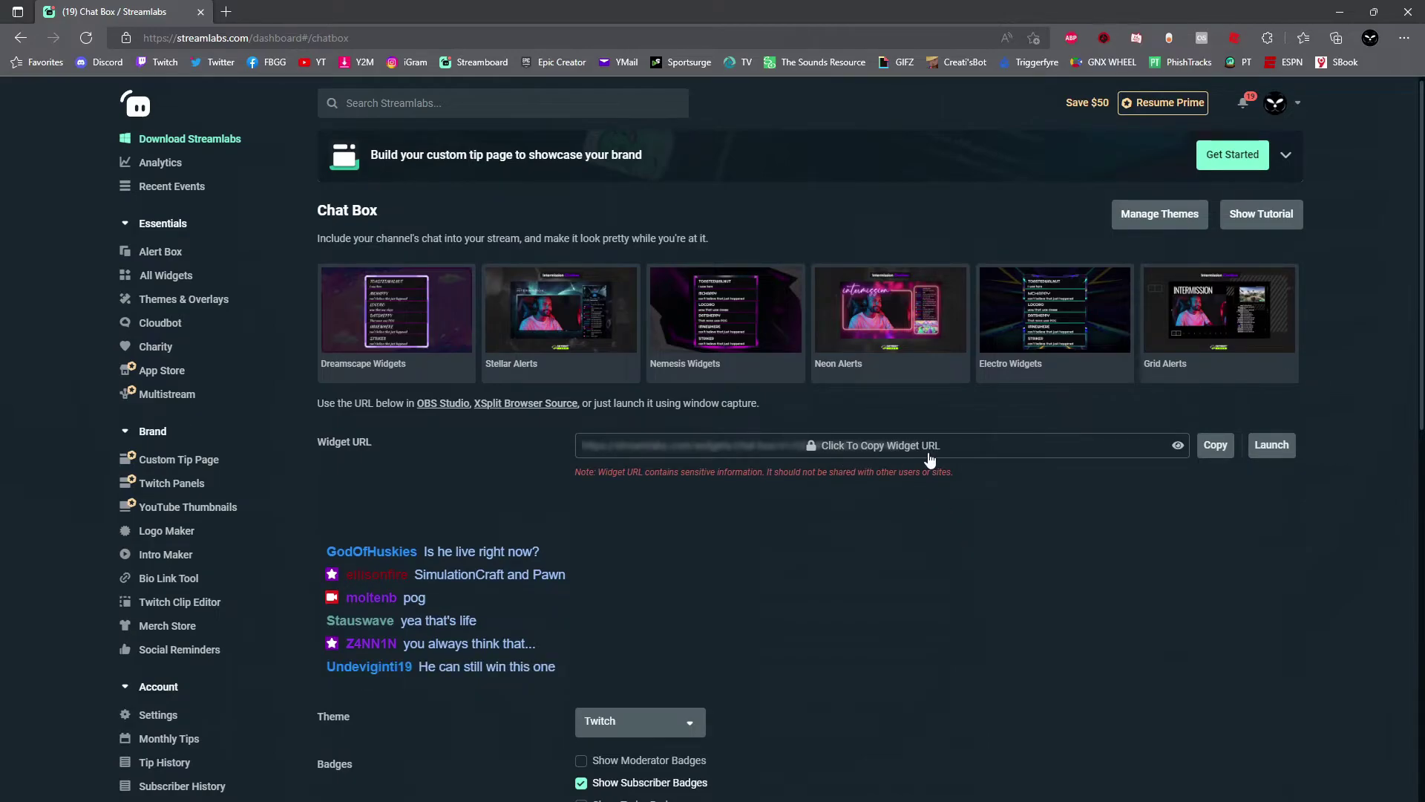
Copy the Chat Box widget URL and confirm in the Before You Proceed dialog.
left_click(1218, 445)
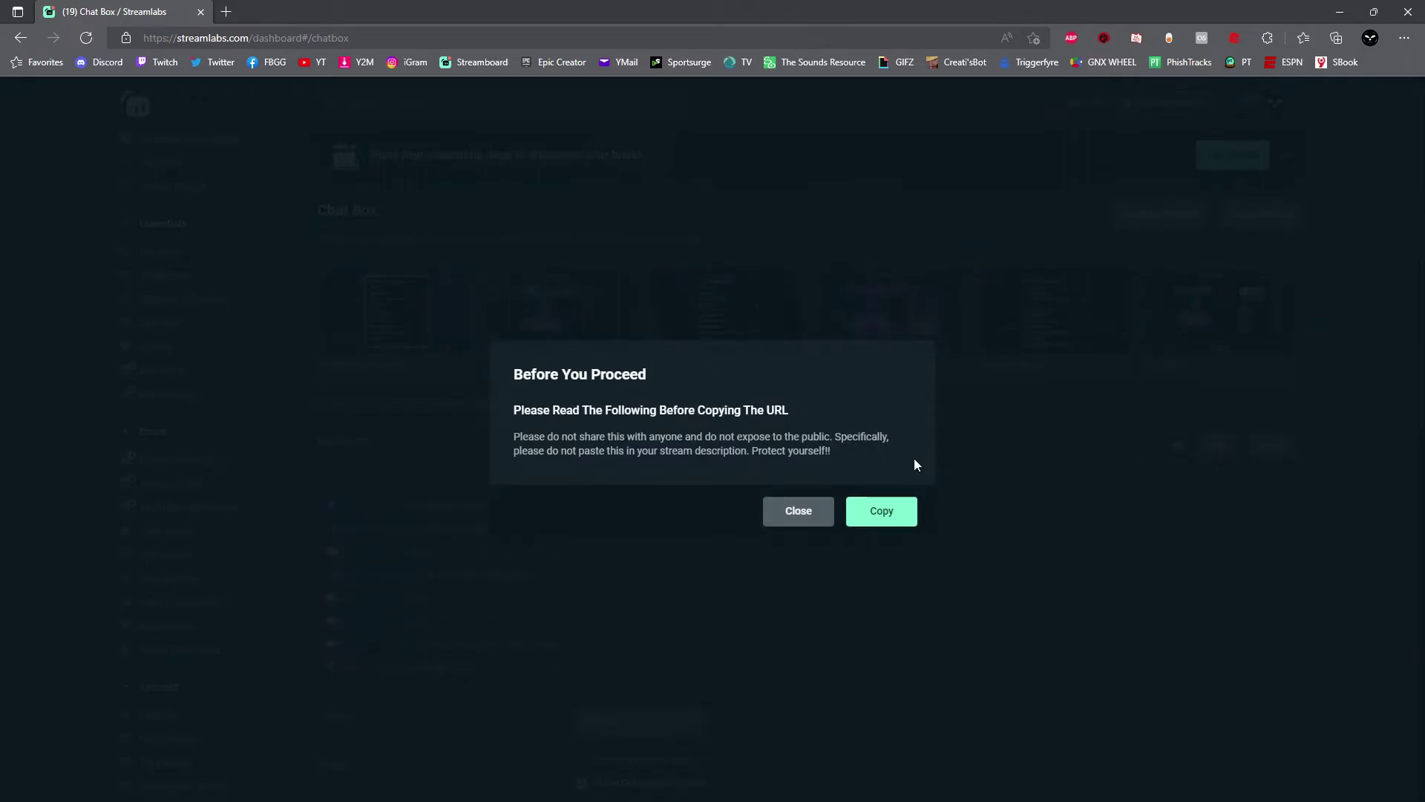
left_click(858, 520)
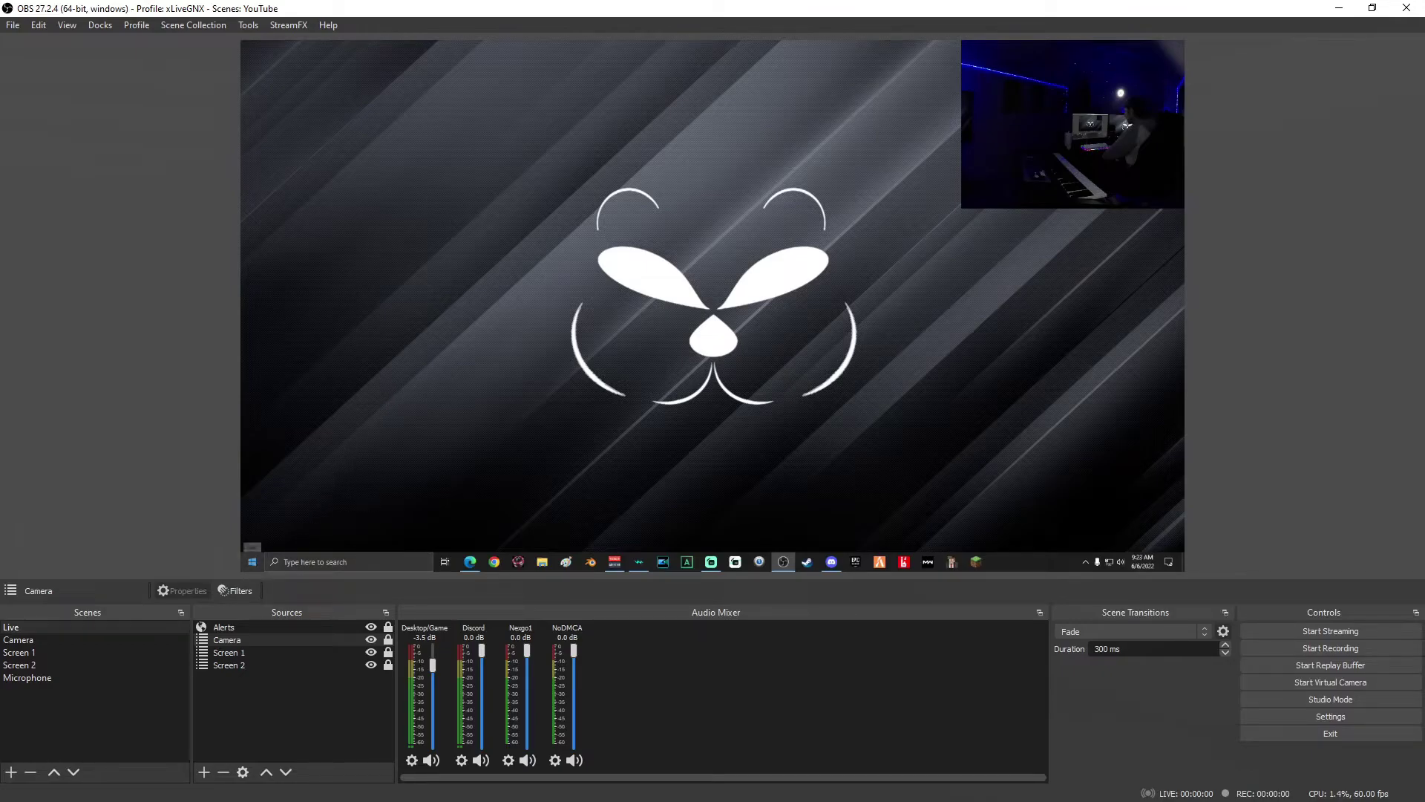
Add a Browser source named 'Chat Overlay' with its default URL deleted.
left_click(205, 772)
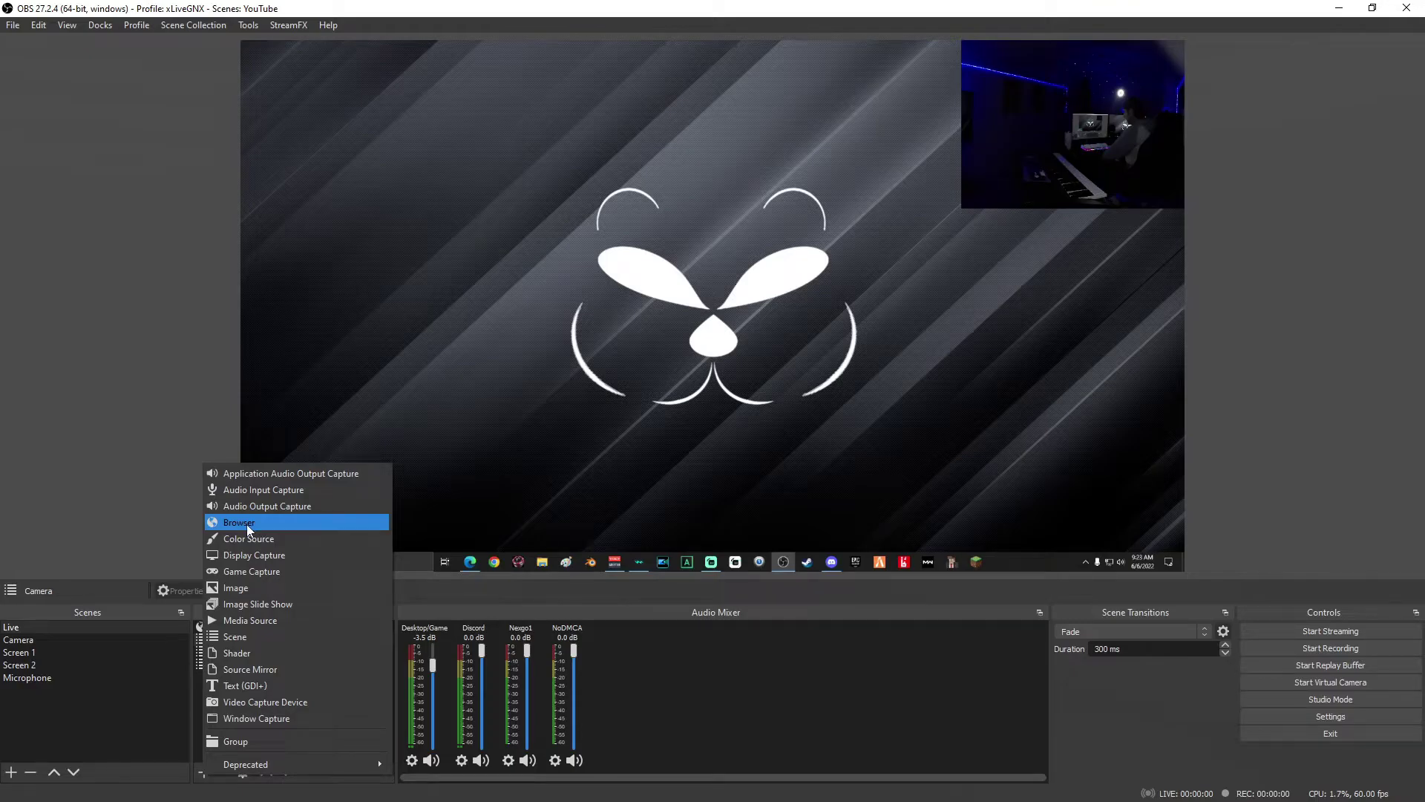
left_click(247, 524)
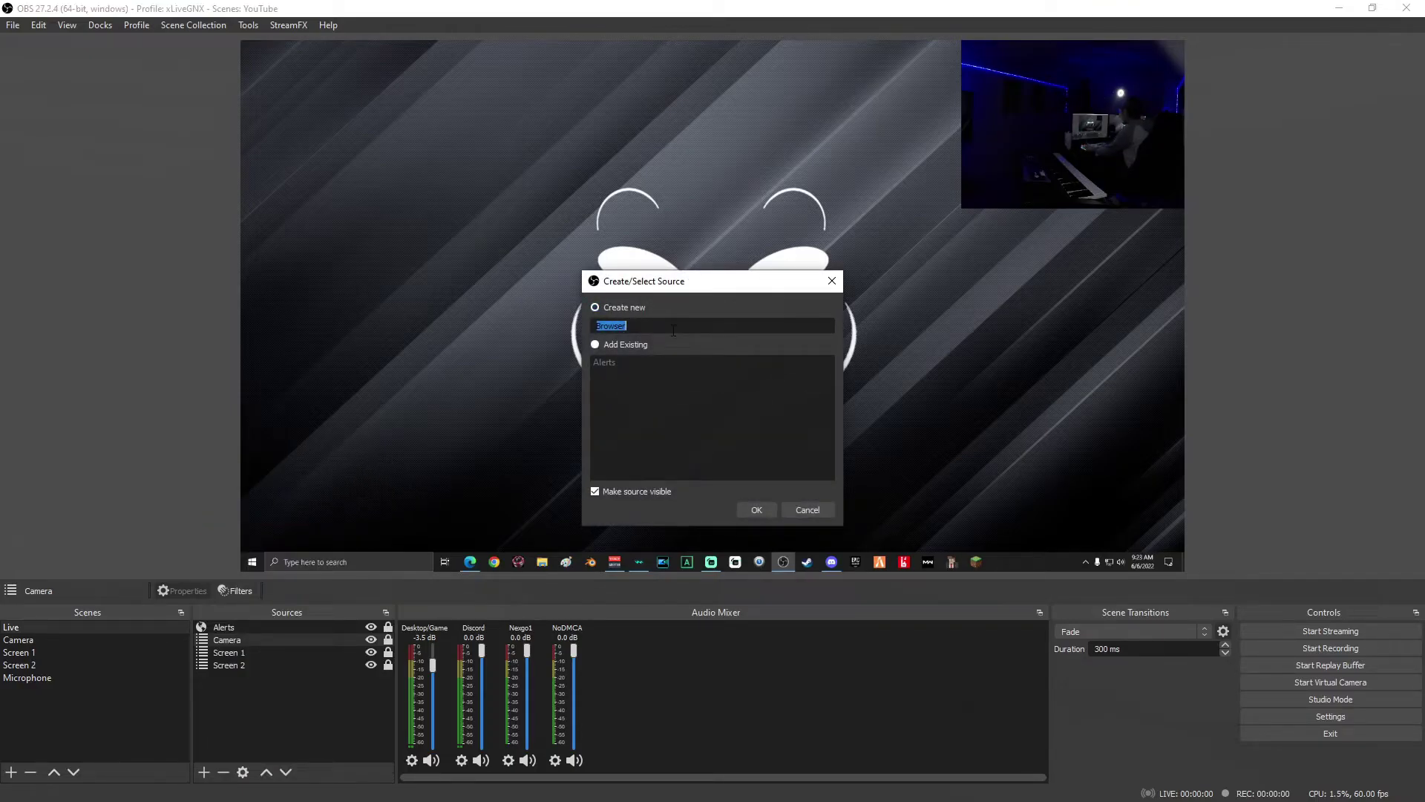
type("Chat Overlay")
left_click(772, 509)
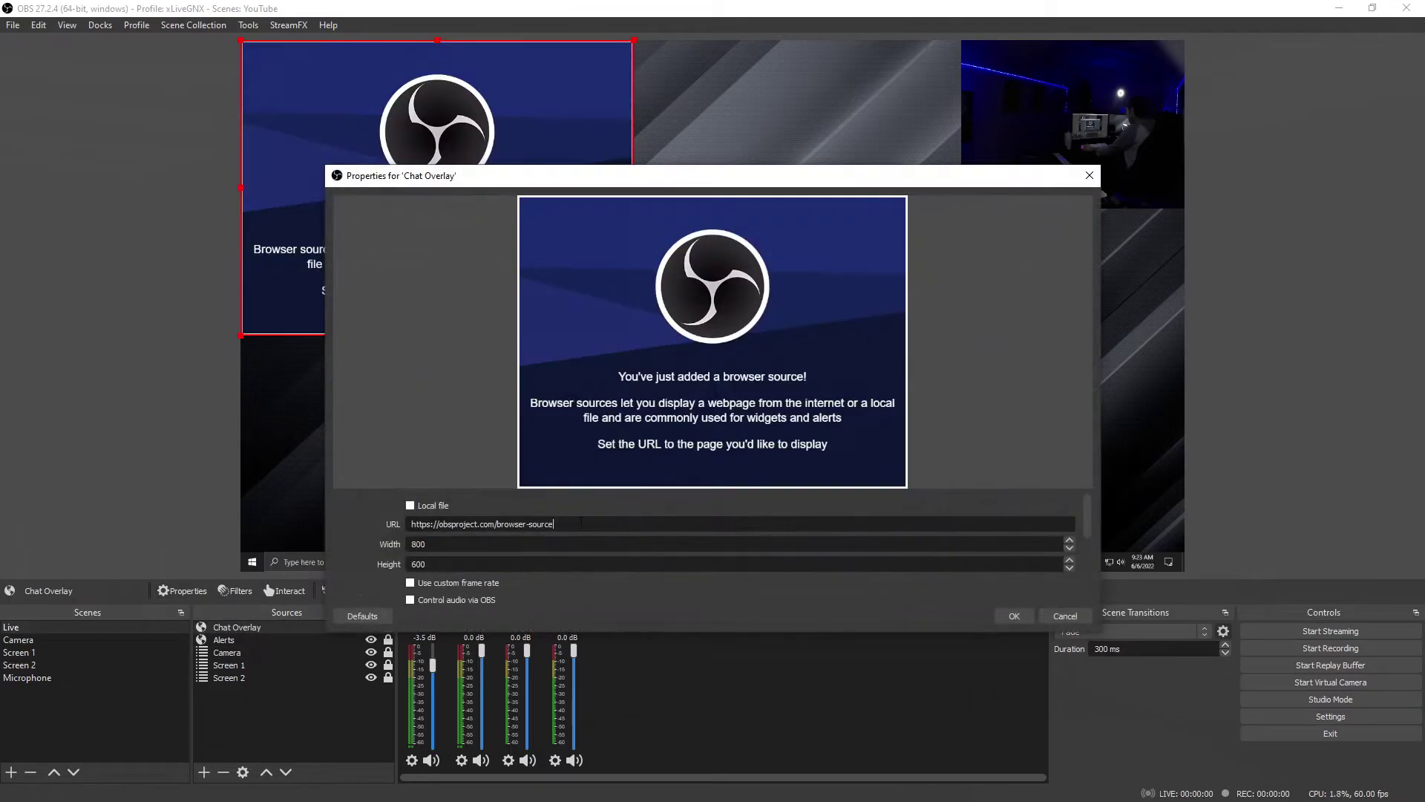
left_click_drag(554, 524, 404, 527)
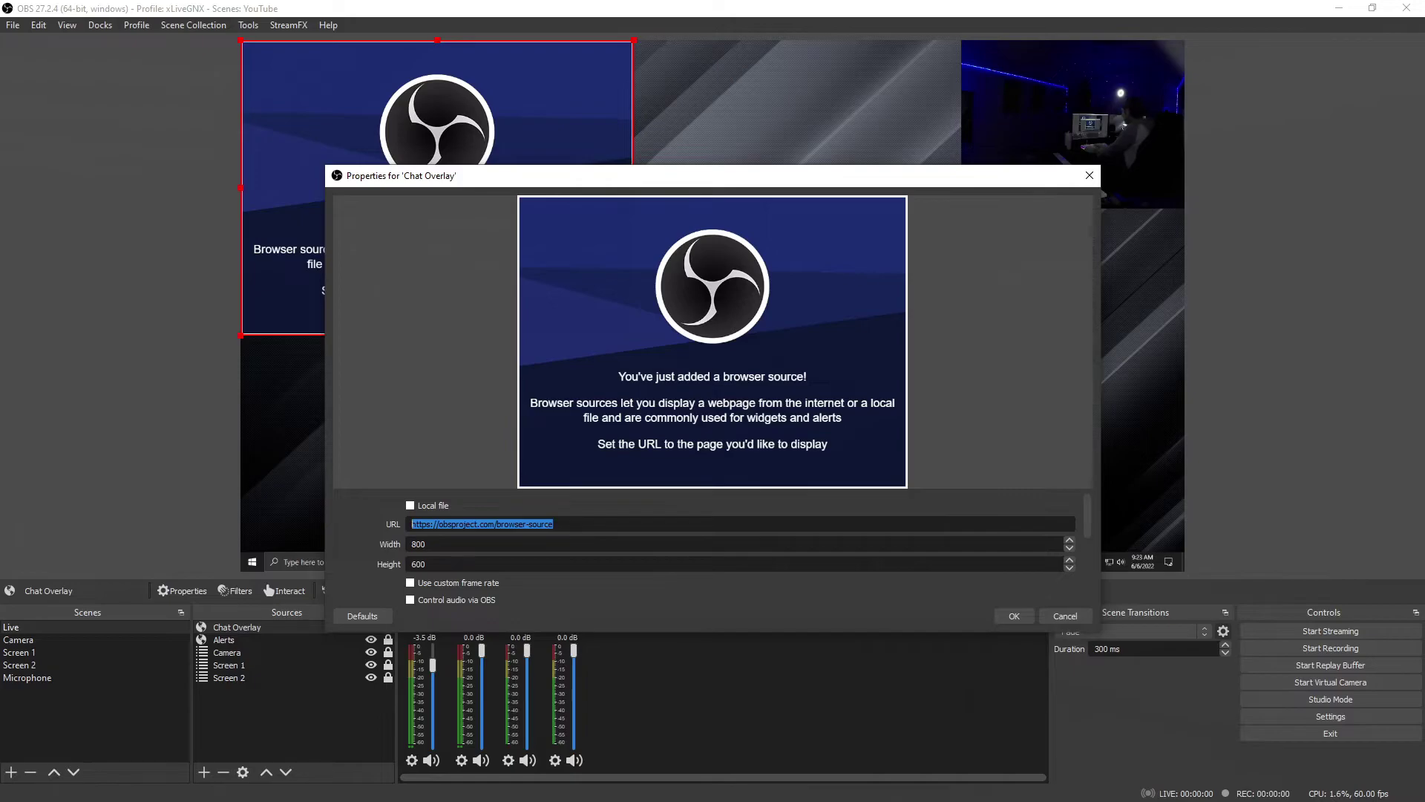
key("Delete")
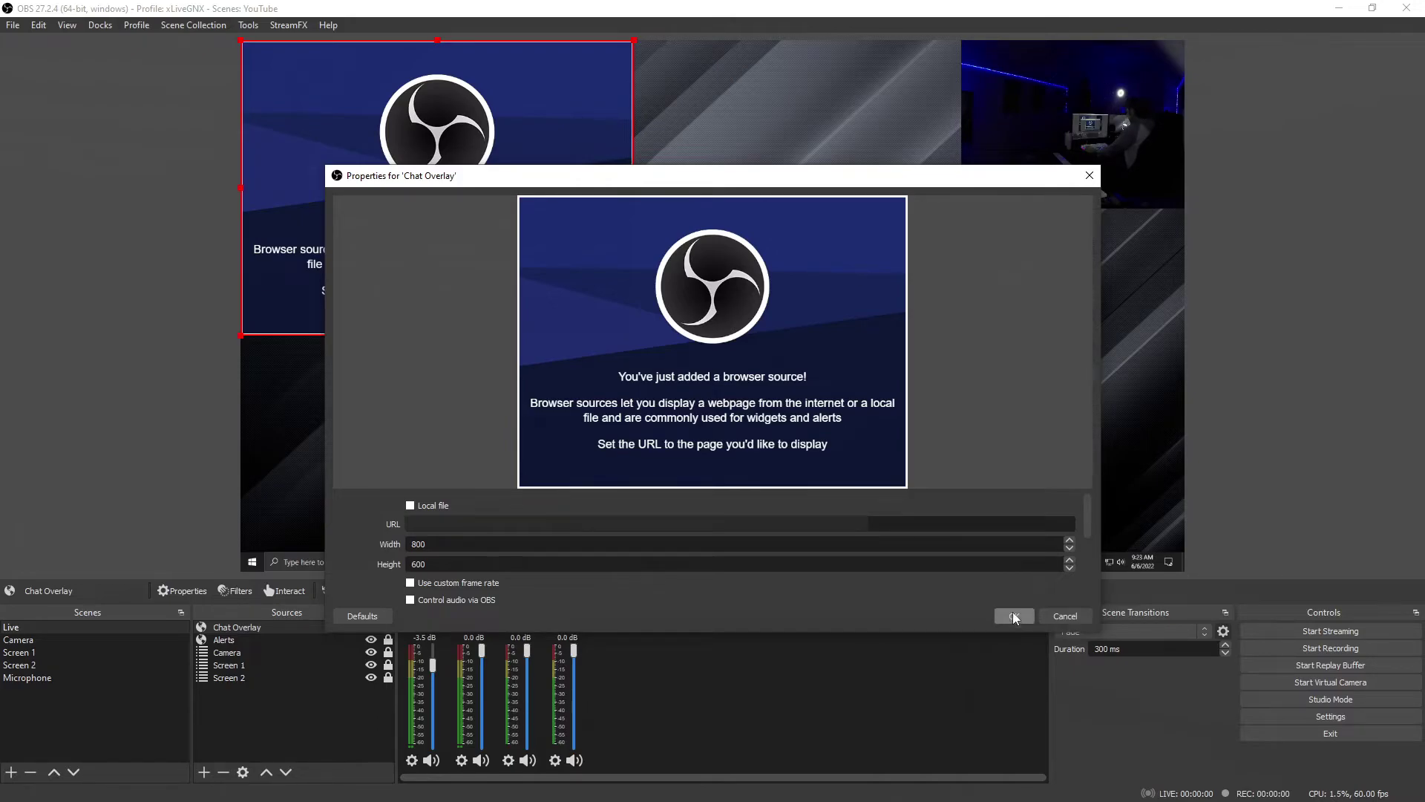
left_click(1014, 616)
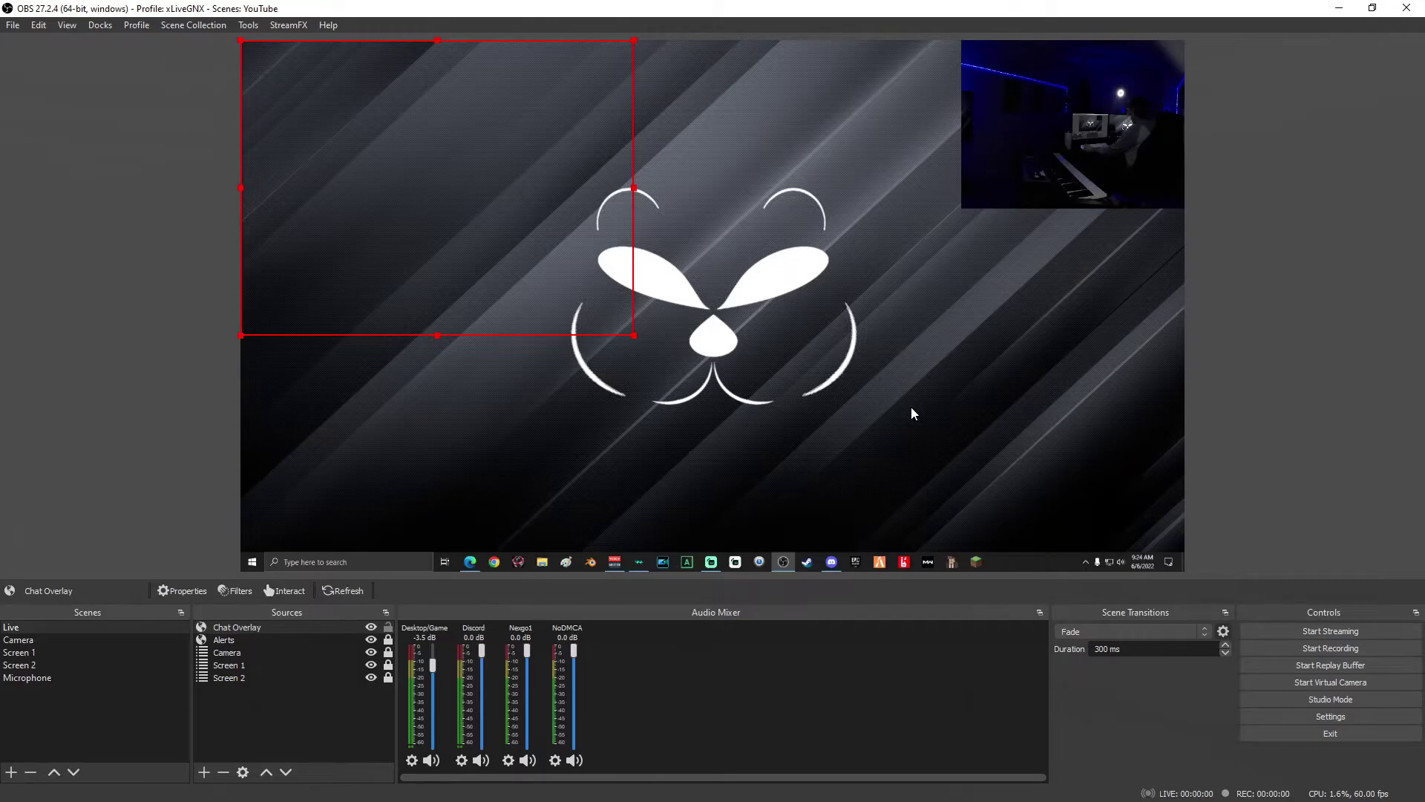
Send the message 'test' in the Twitch channel's stream chat.
key("alt+Tab")
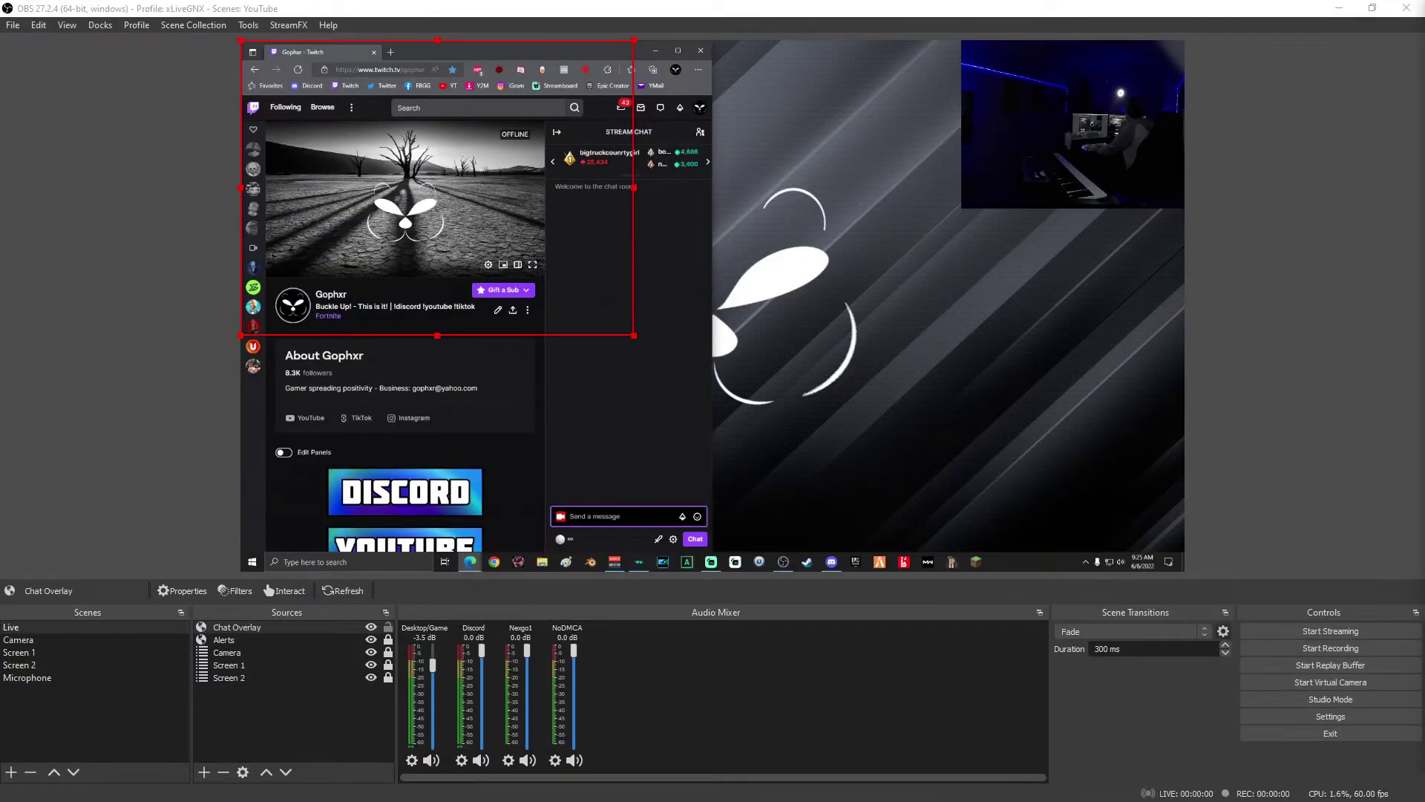
type("test")
key("Return")
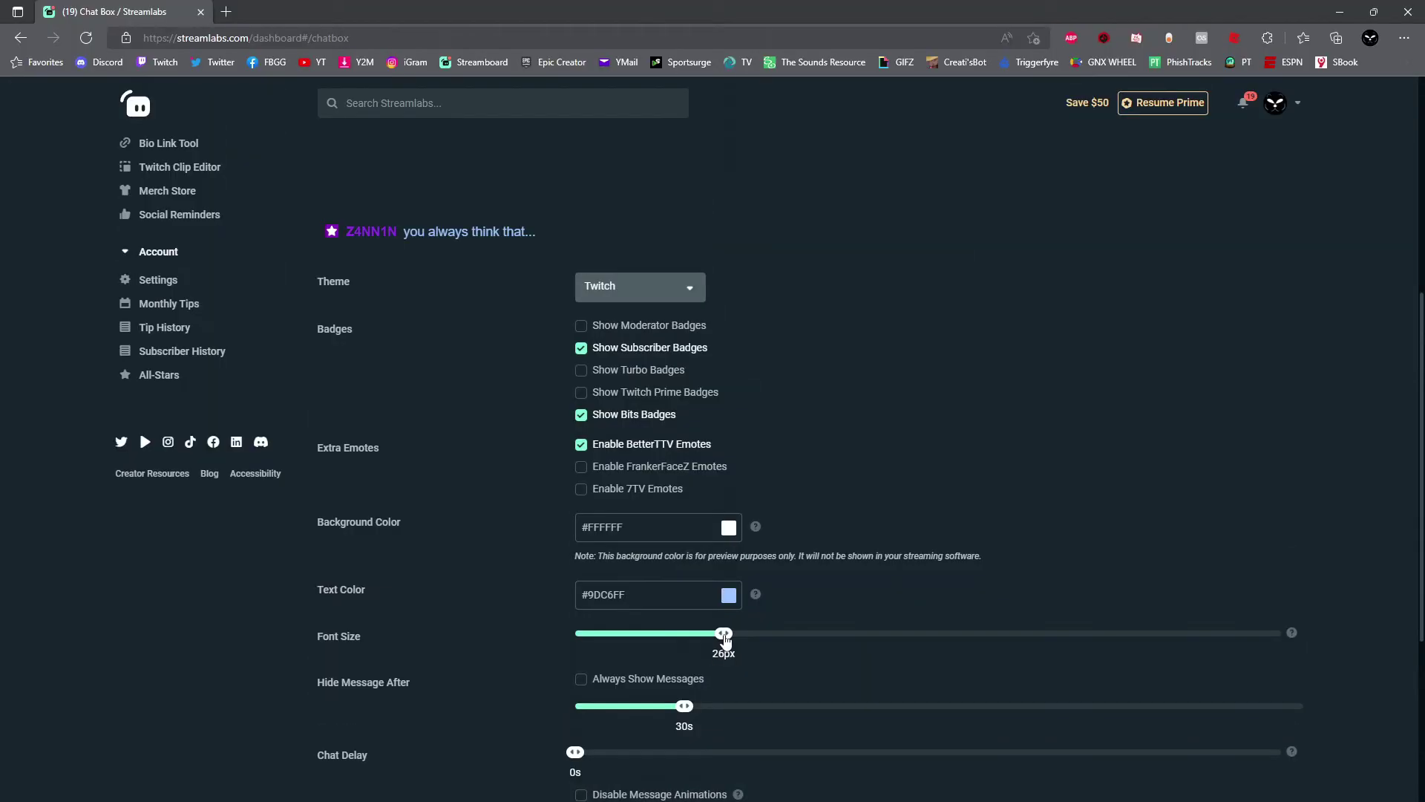
Set the chat Font Size to 30px and save the widget settings.
left_click_drag(728, 647, 758, 648)
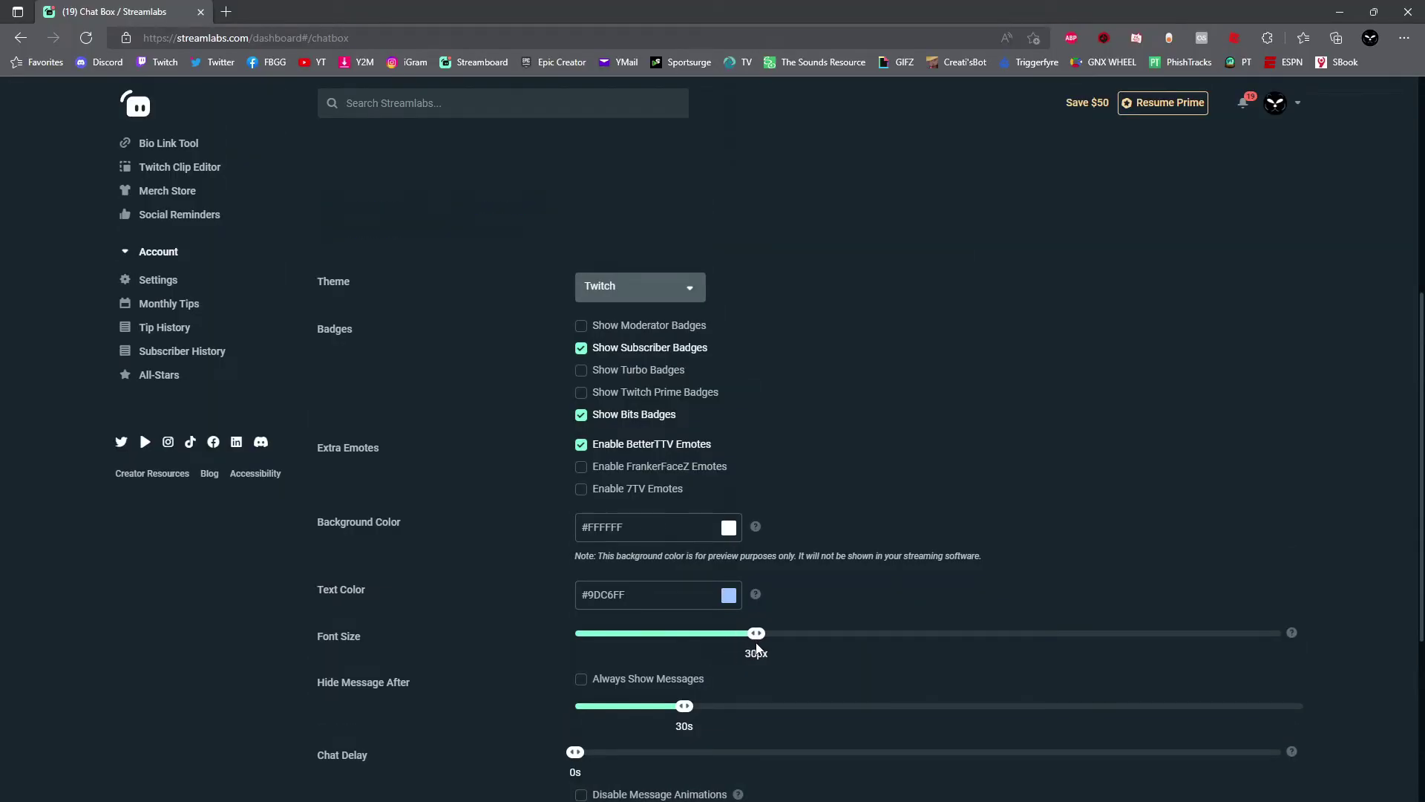
scroll(757, 648, "down", 4)
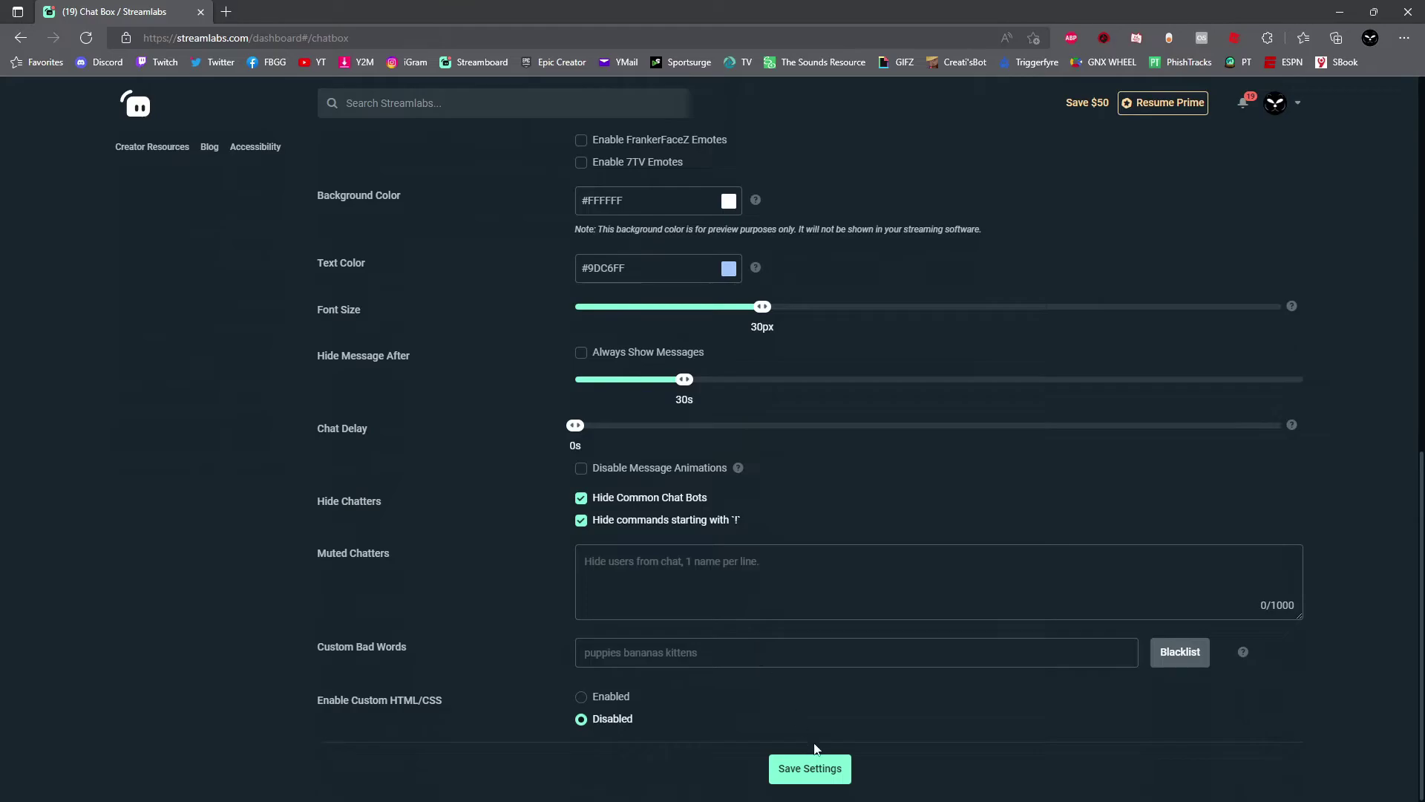
left_click(808, 769)
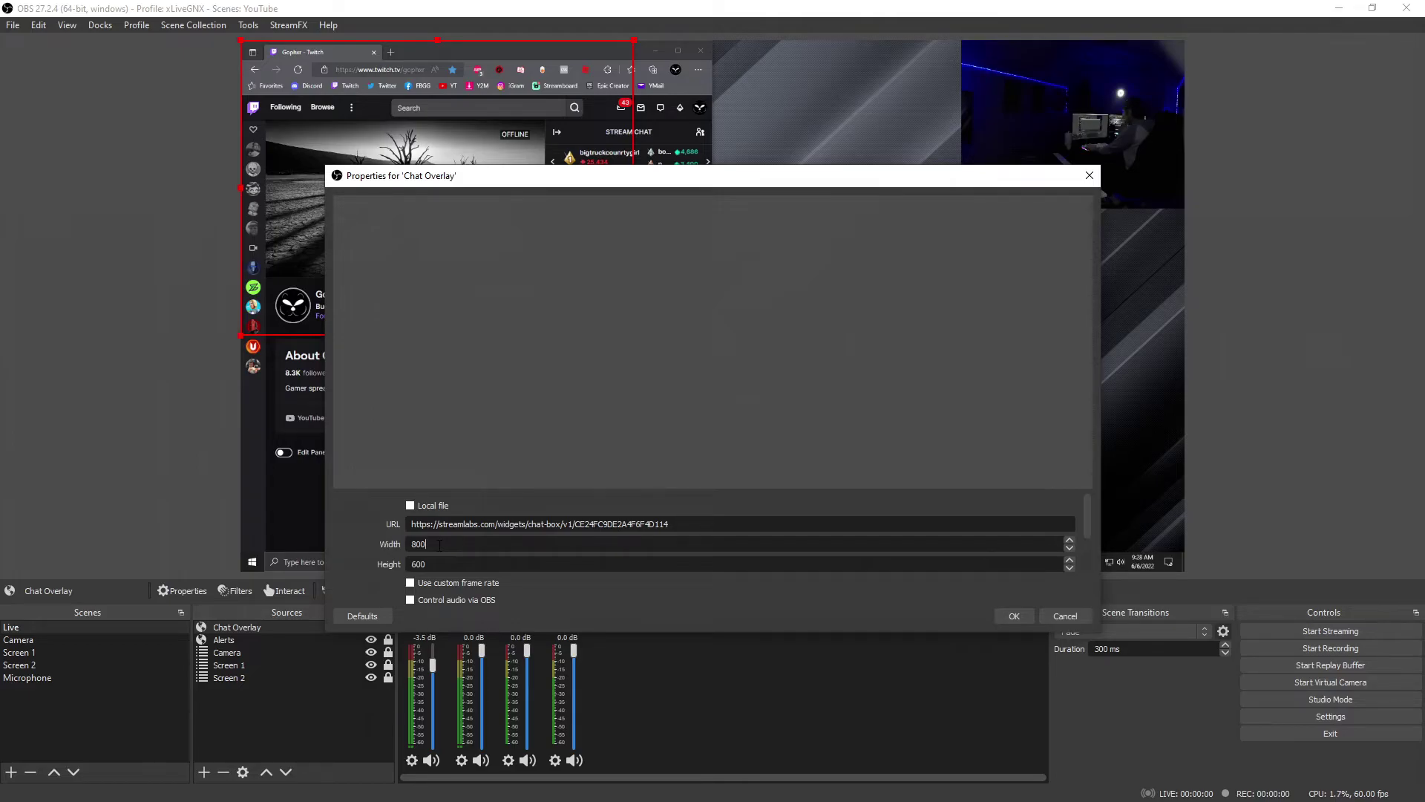
Change the Chat Overlay width from 800 to 400 and drag it to the lower right, below the camera.
left_click_drag(439, 545, 347, 551)
type("400")
left_click(1023, 621)
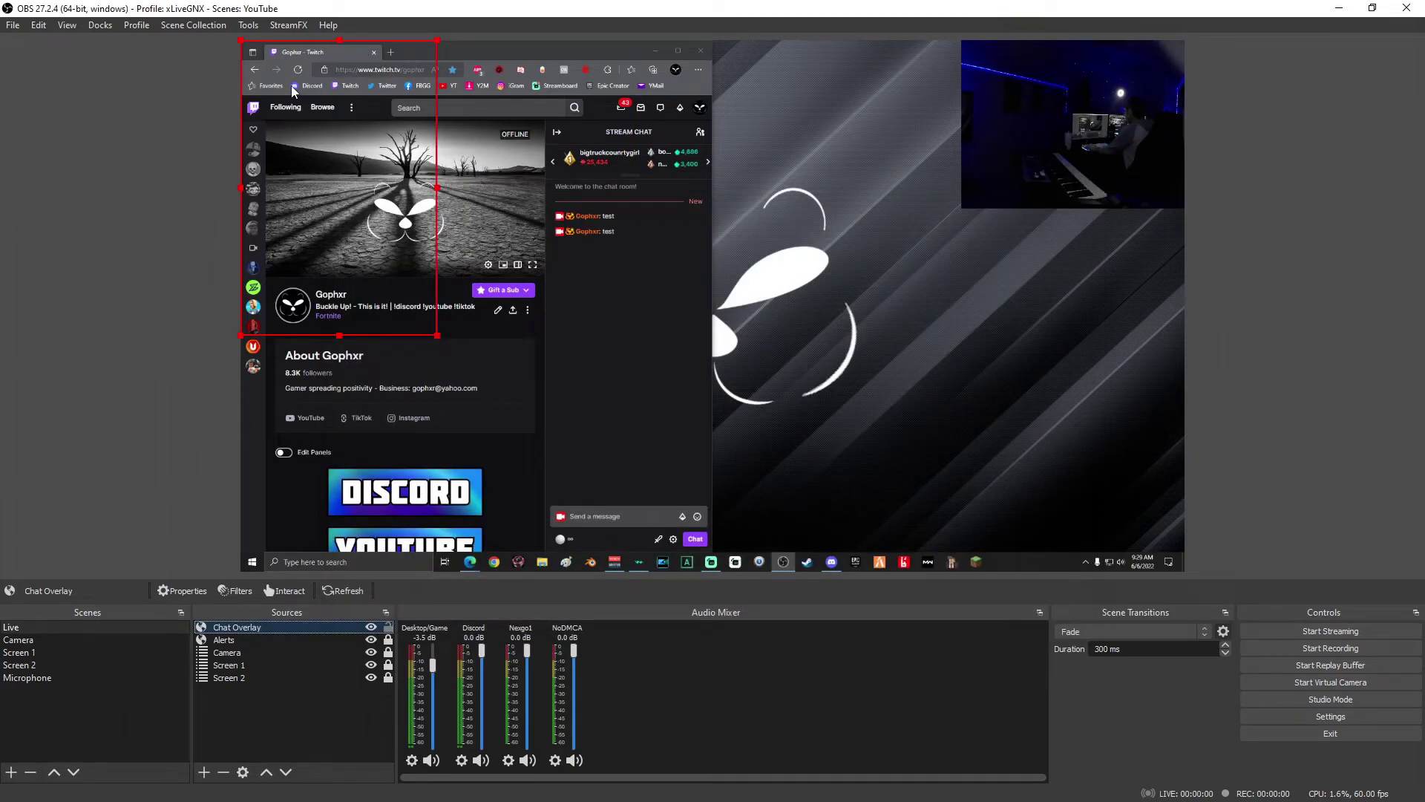
left_click_drag(293, 90, 1037, 257)
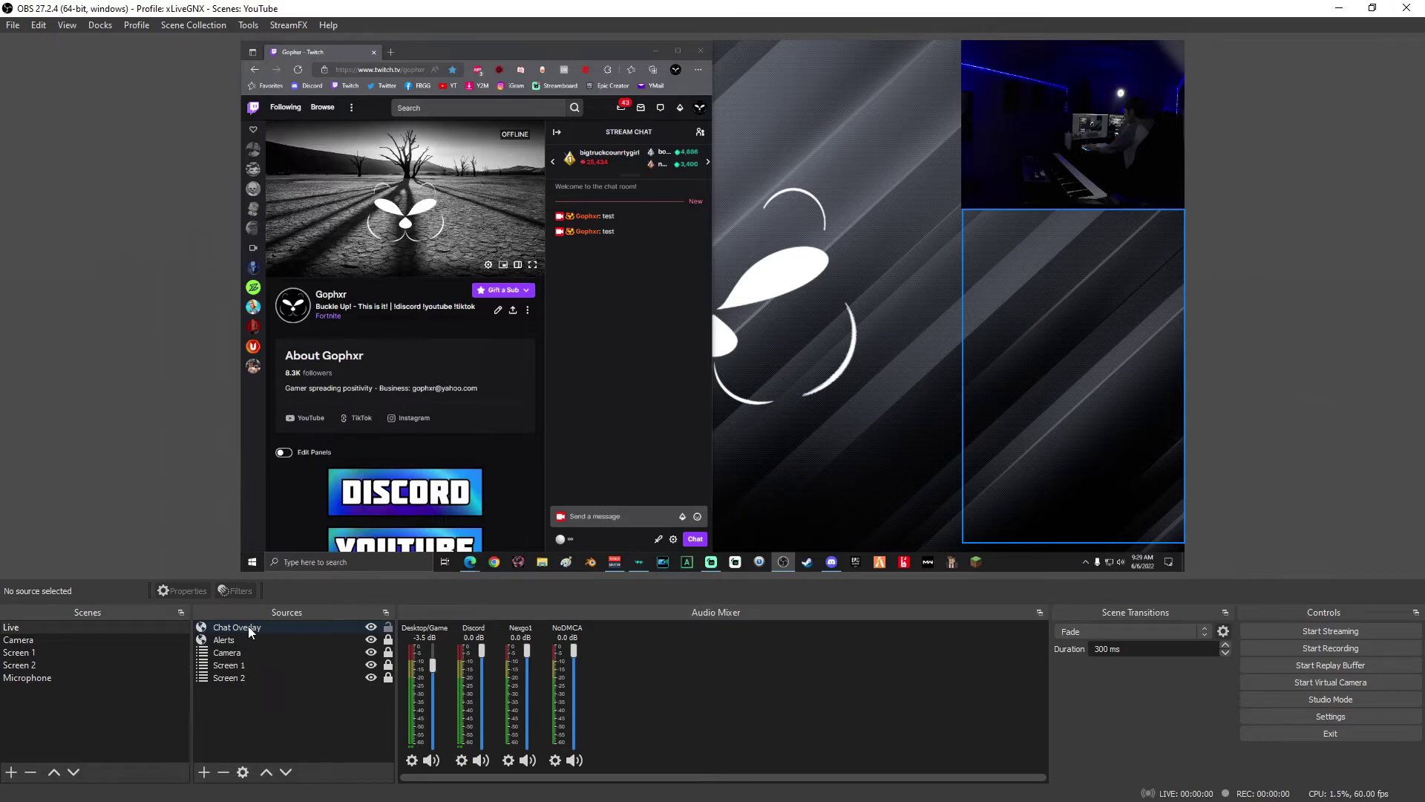
Move Chat Overlay below Alerts and Camera in the Sources list, just above Screen 1 and Screen 2.
left_click_drag(248, 626, 246, 657)
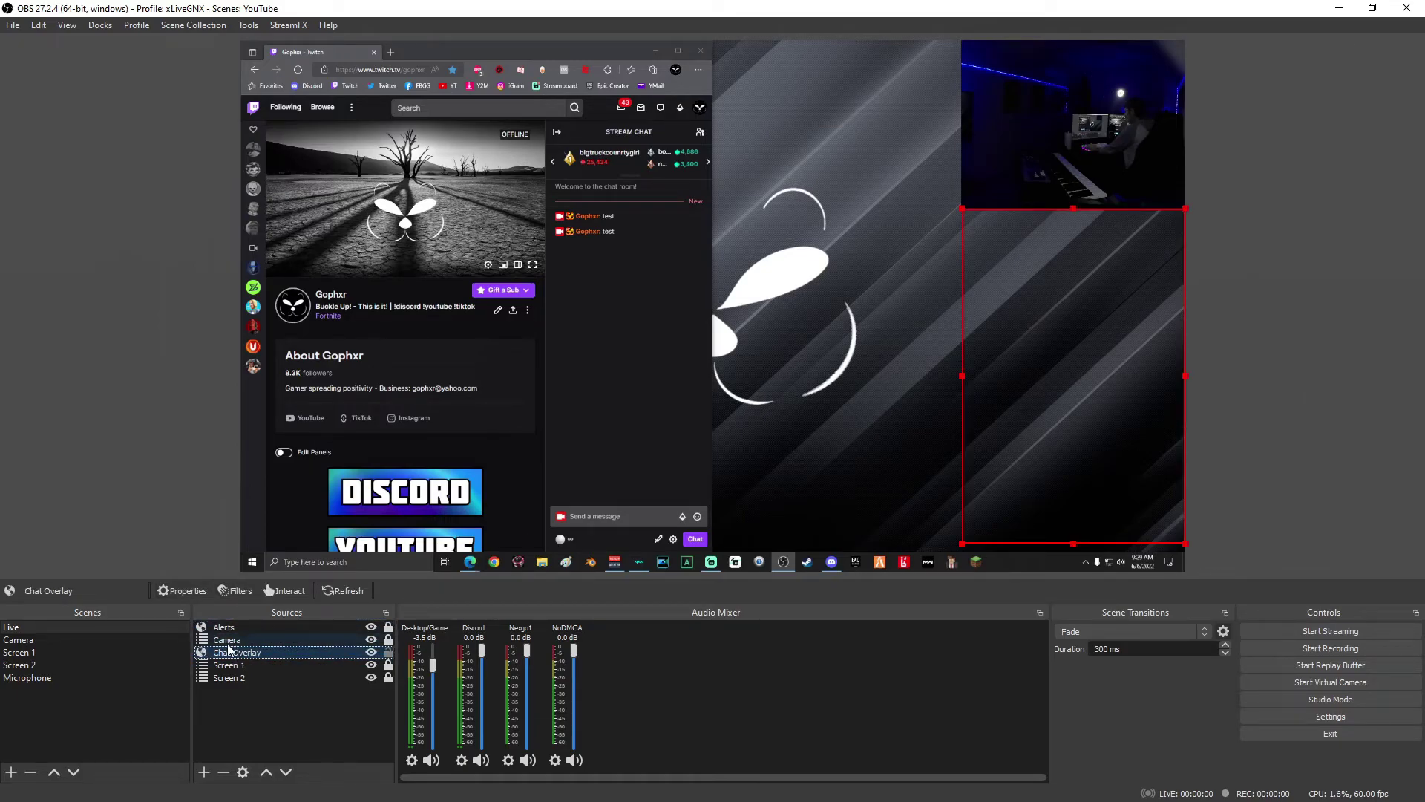